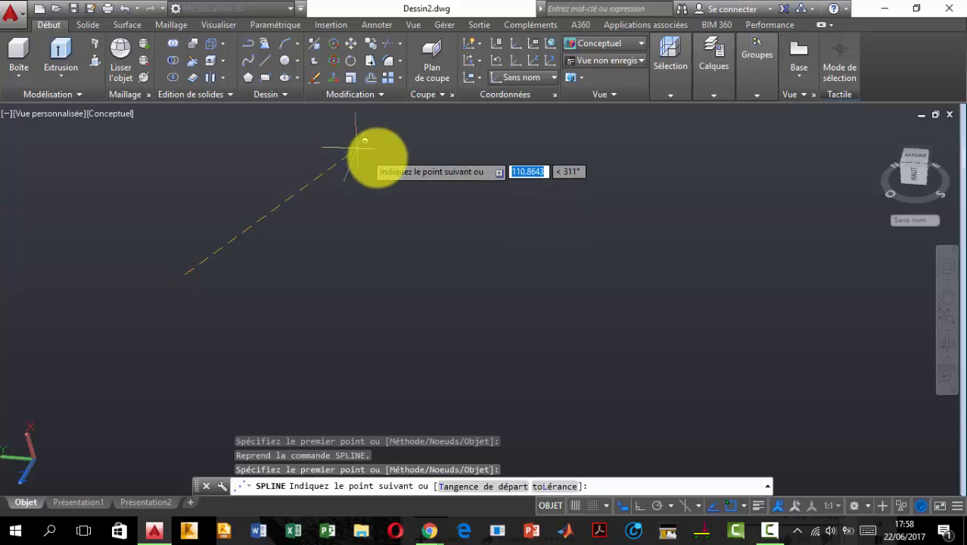
Complete the open spline with eight more fit points, forming several waves that swing around and end beneath the first ones
left_click(380, 158)
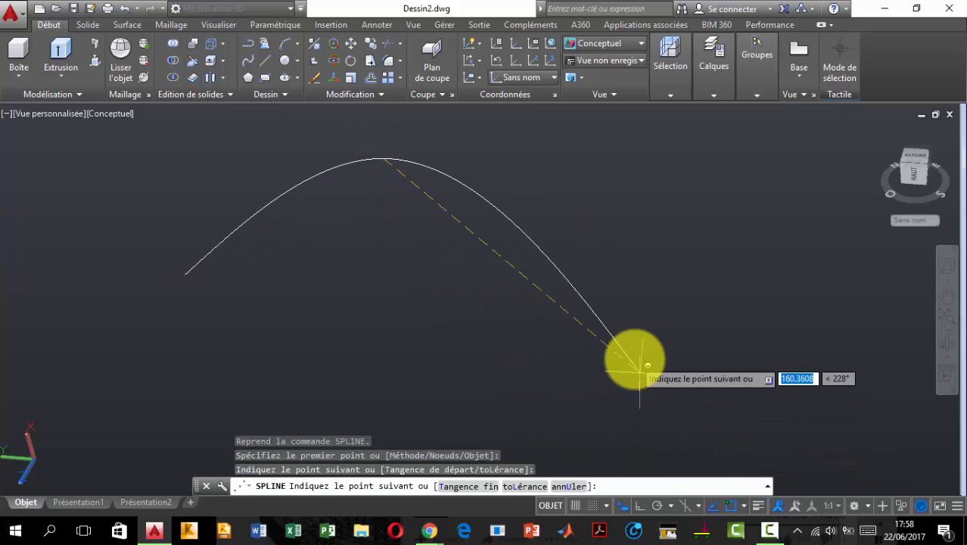
middle_click_drag(633, 356, 362, 314, "shift")
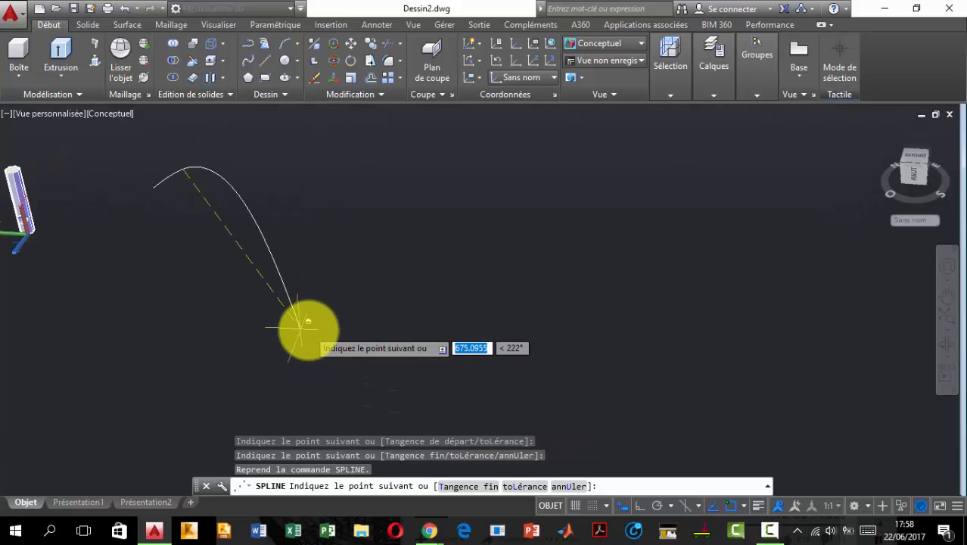
left_click(334, 320)
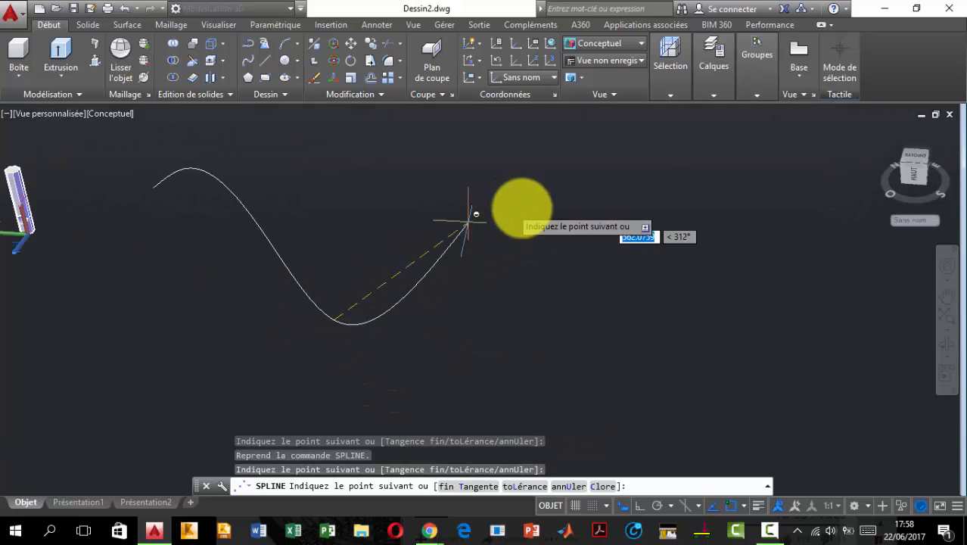
left_click(527, 201)
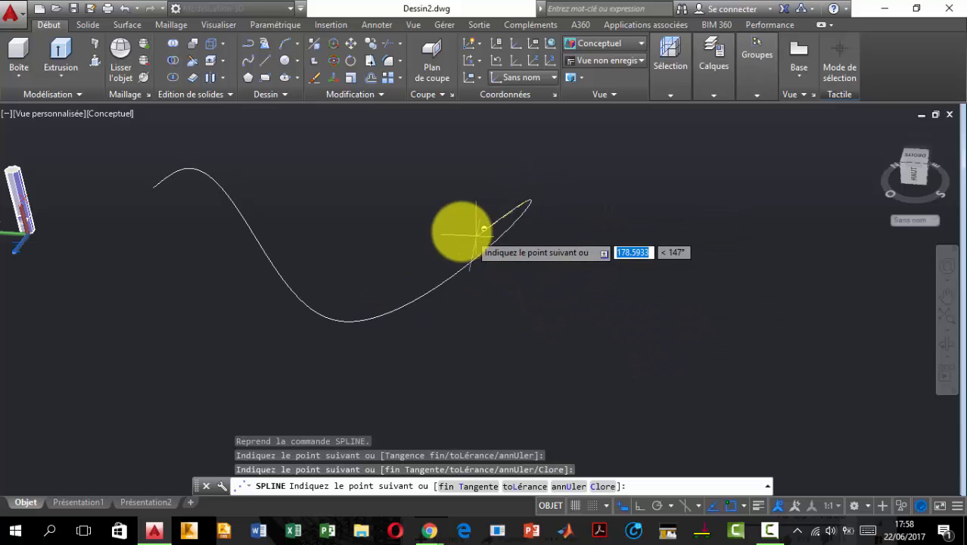
left_click(518, 261)
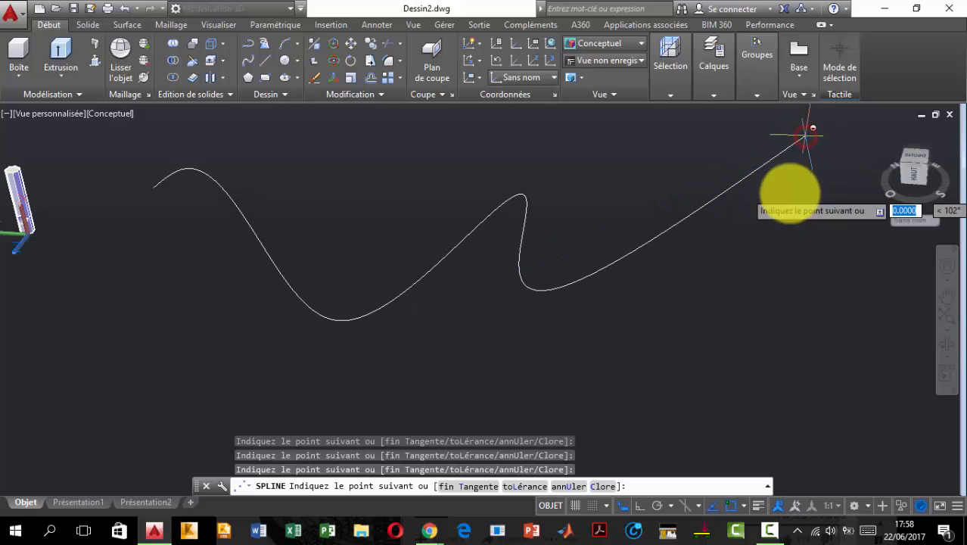
left_click(803, 136)
scroll(670, 434, "down", 1)
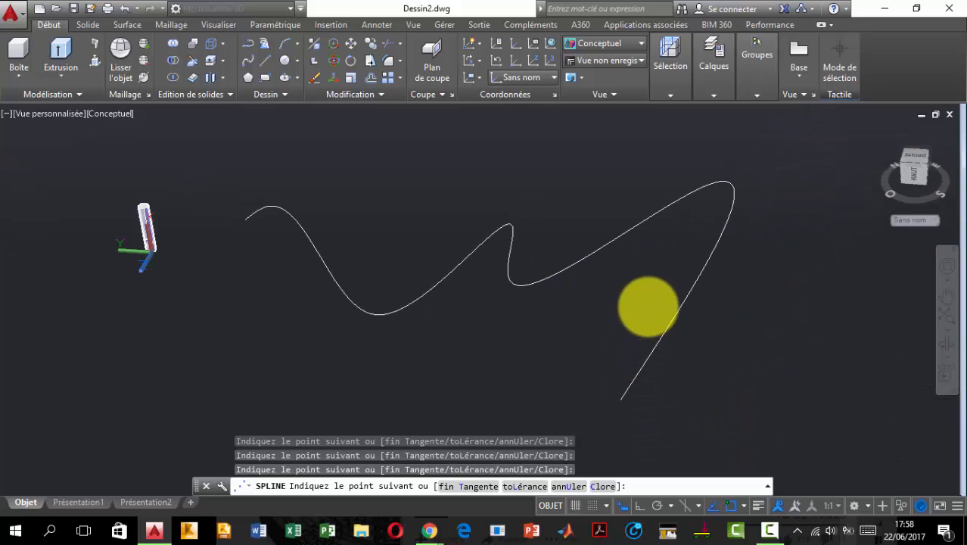
middle_click_drag(647, 306, 632, 193)
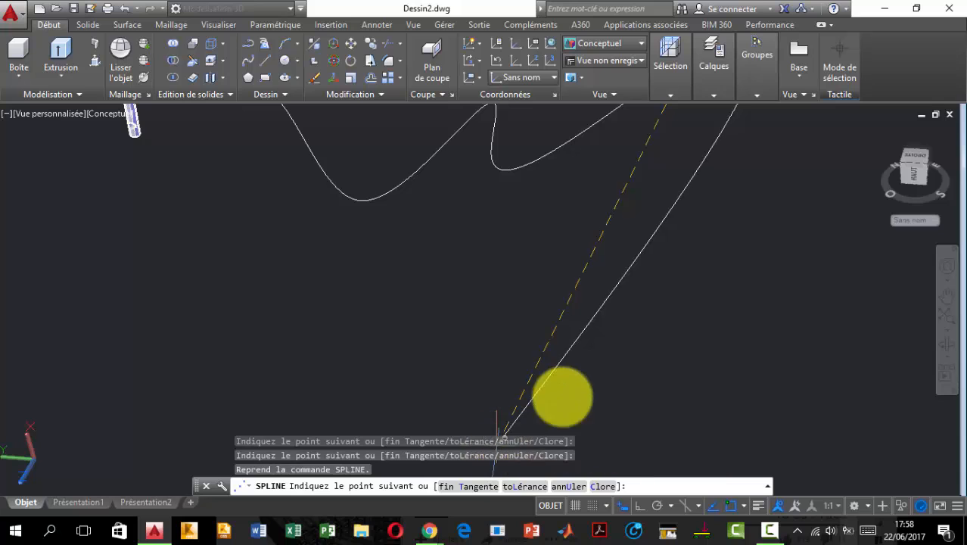
left_click(614, 327)
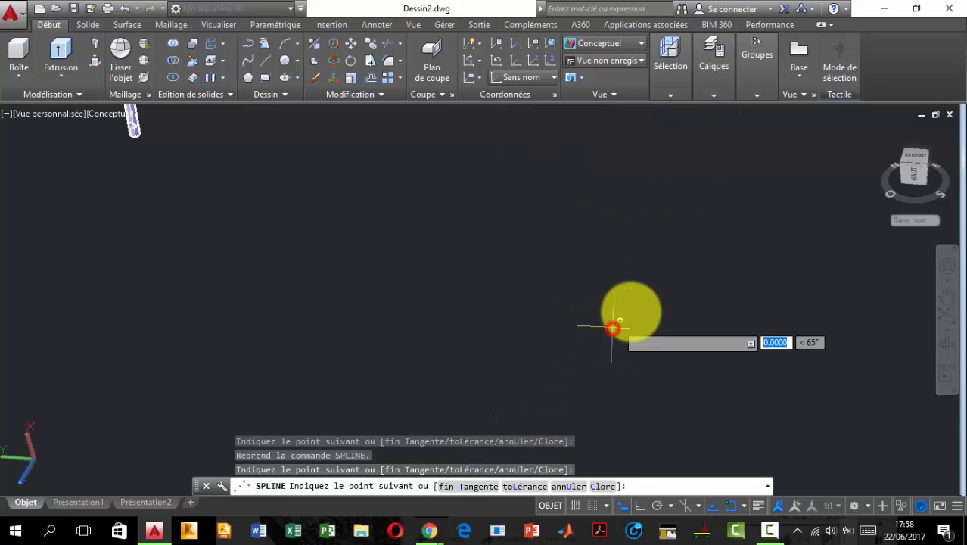
left_click(596, 233)
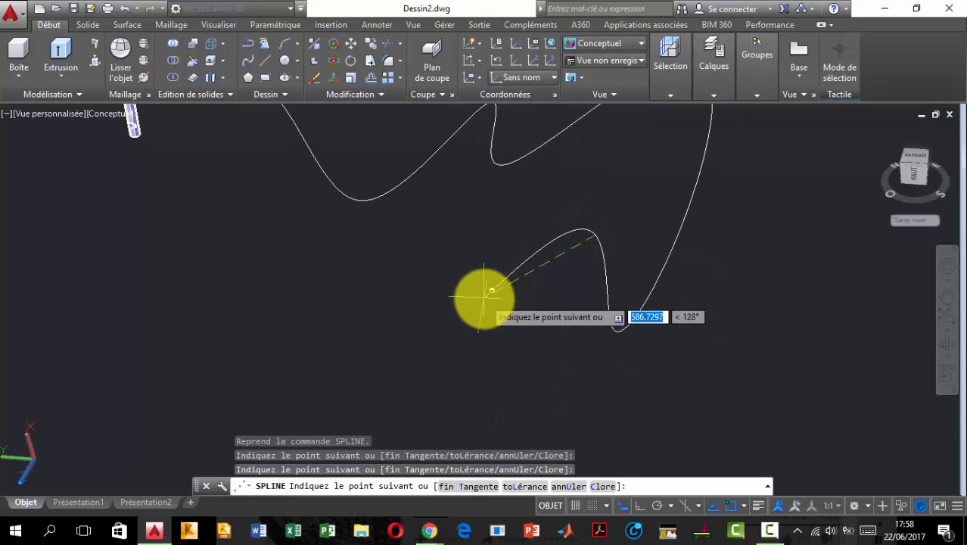
left_click(571, 270)
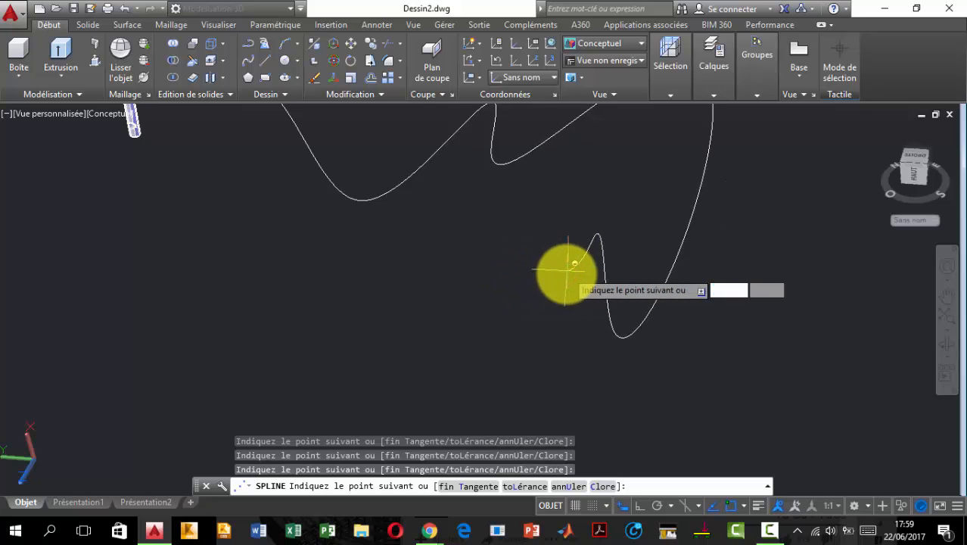
key("Return")
middle_click_drag(554, 295, 618, 324)
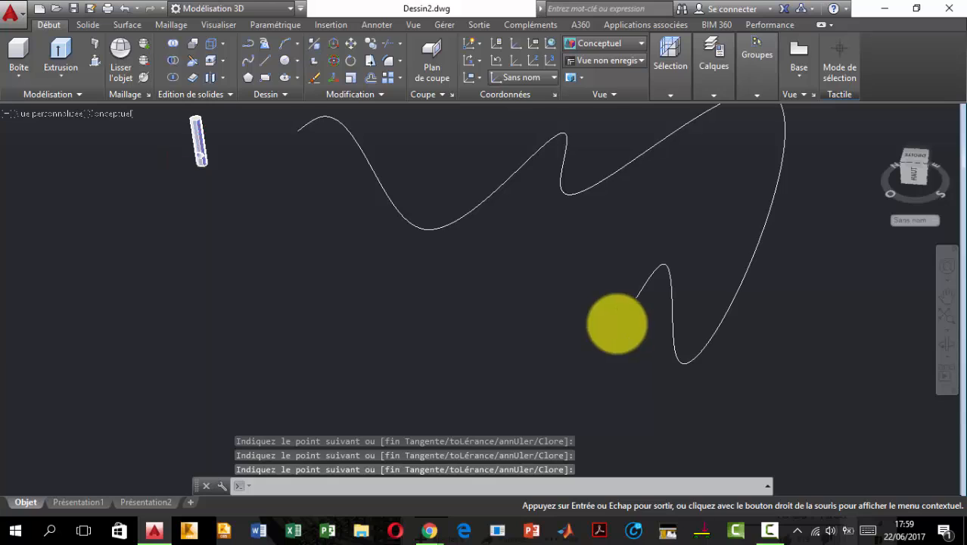
scroll(617, 324, "down", 2)
middle_click_drag(551, 288, 587, 316)
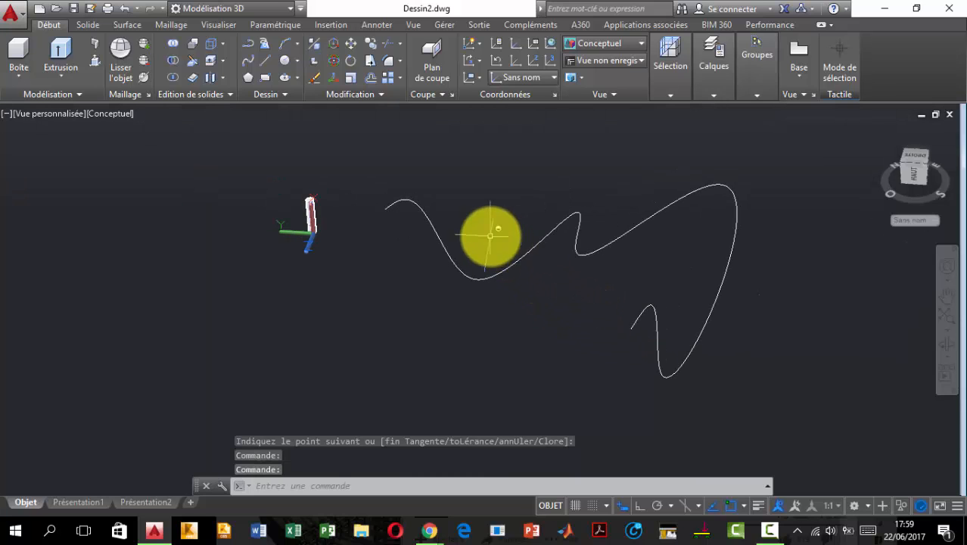
left_click(556, 285)
left_click(475, 200)
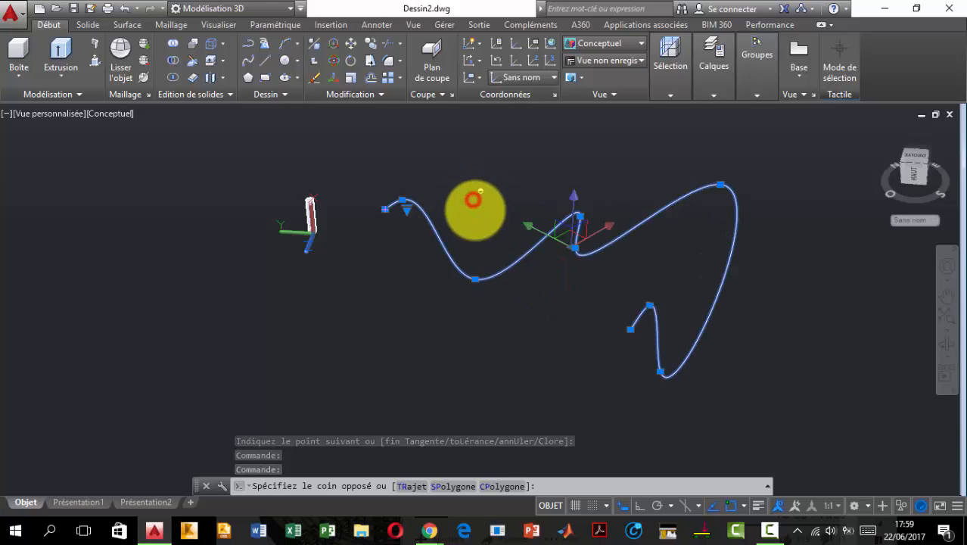
left_click(401, 201)
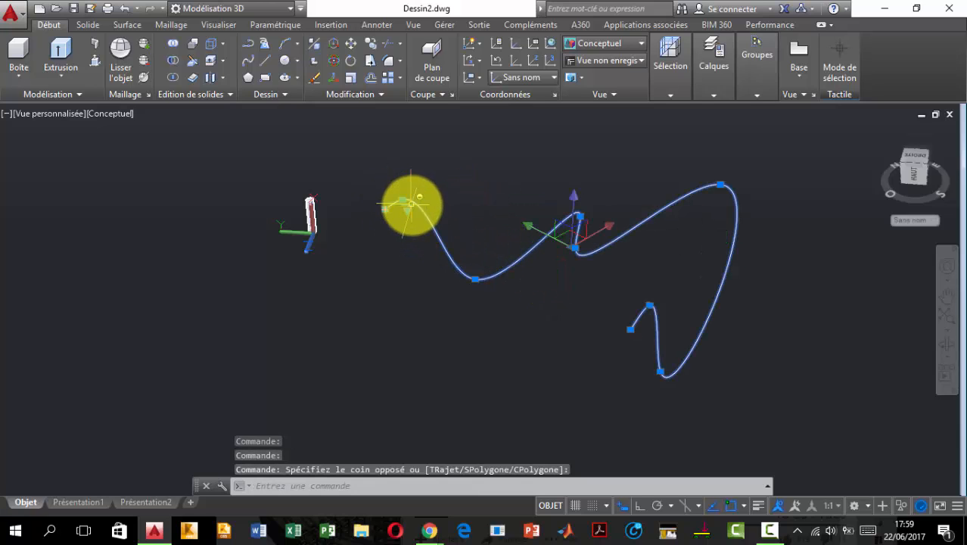
key("Escape")
Offset the wavy spline by 30 units toward its lower side to make a parallel curve
scroll(410, 203, "up", 2)
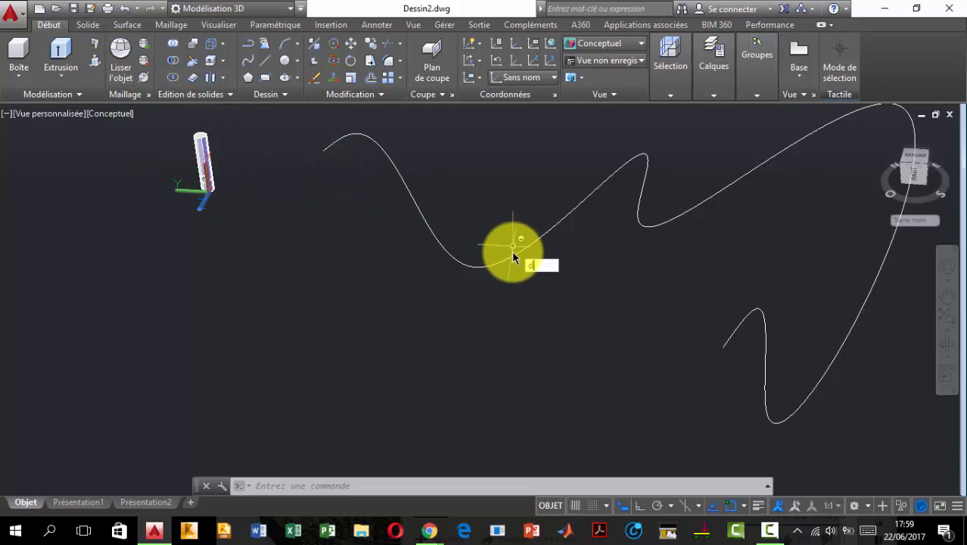
key("Return")
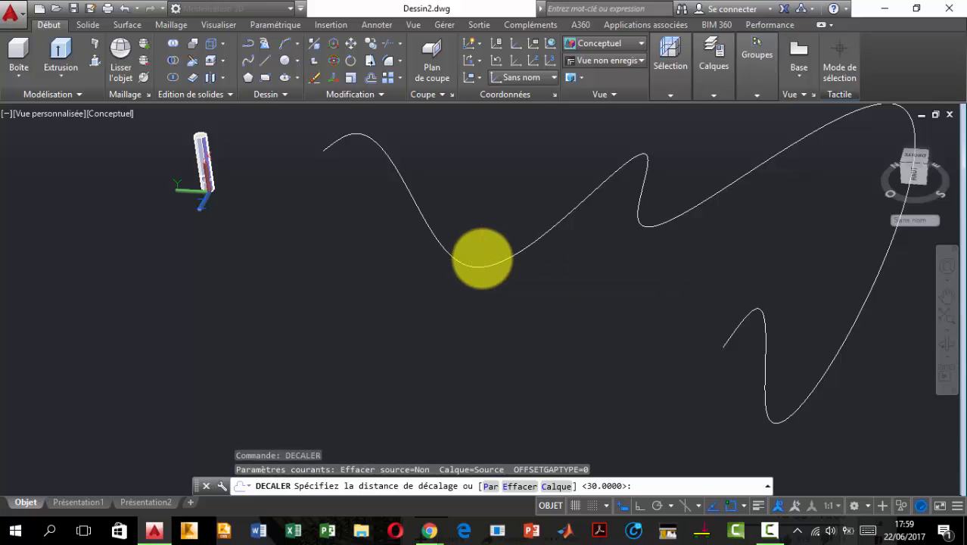
key("Return")
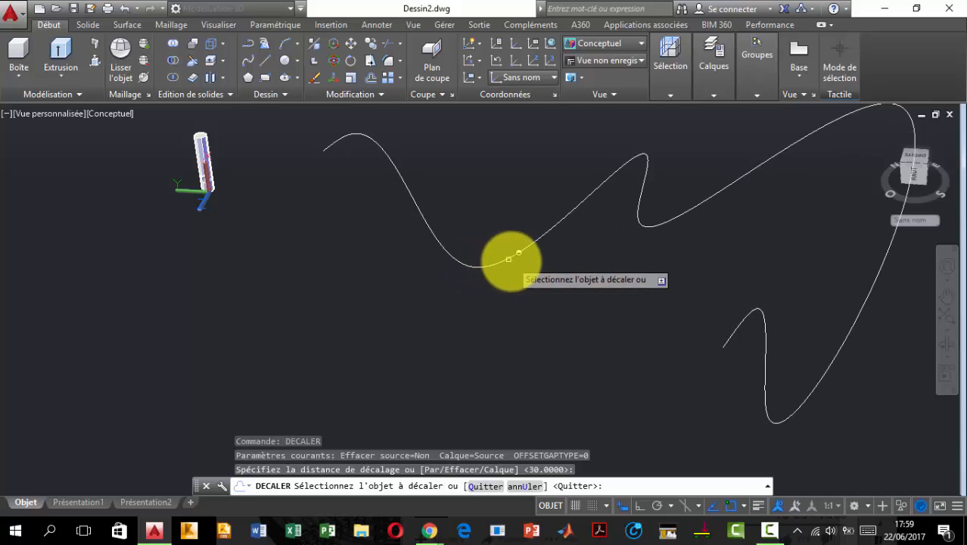
left_click(510, 258)
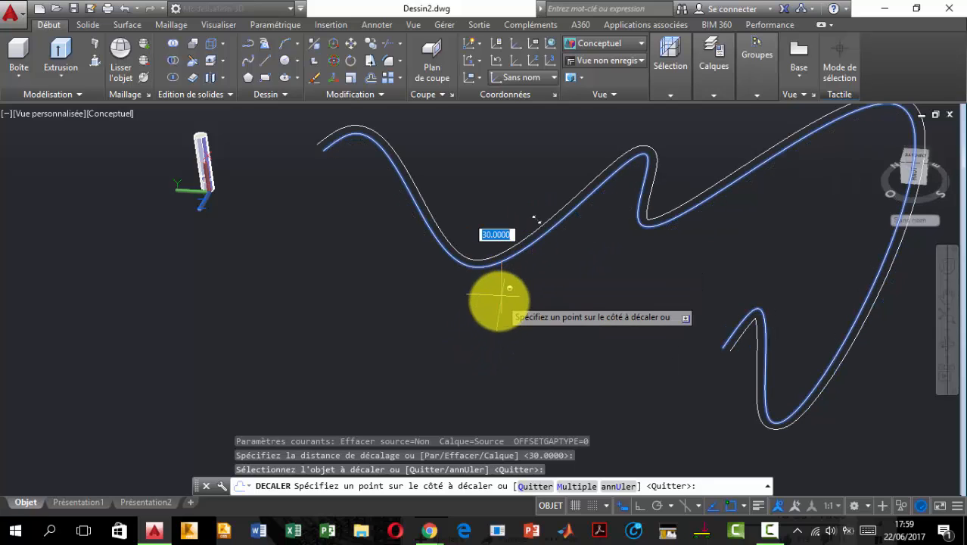
left_click(492, 311)
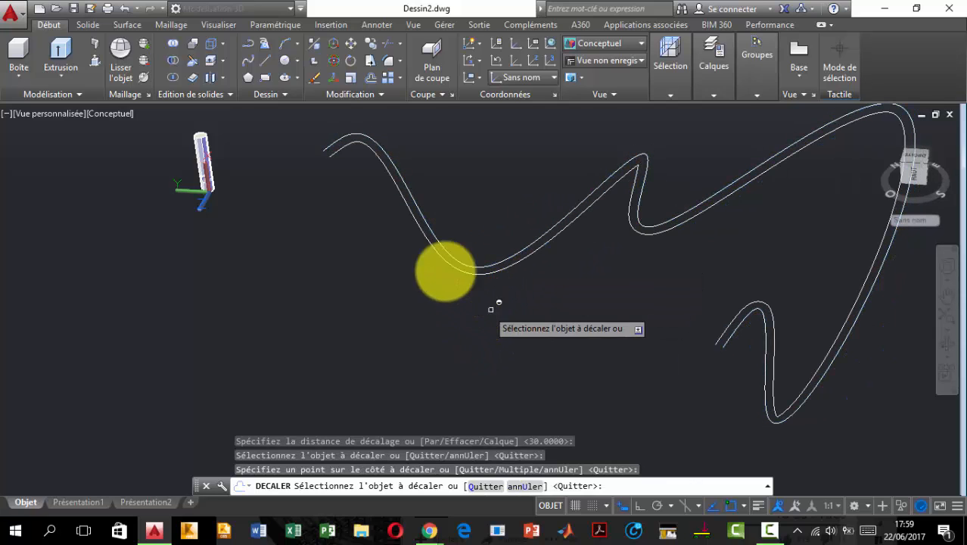
key("Escape")
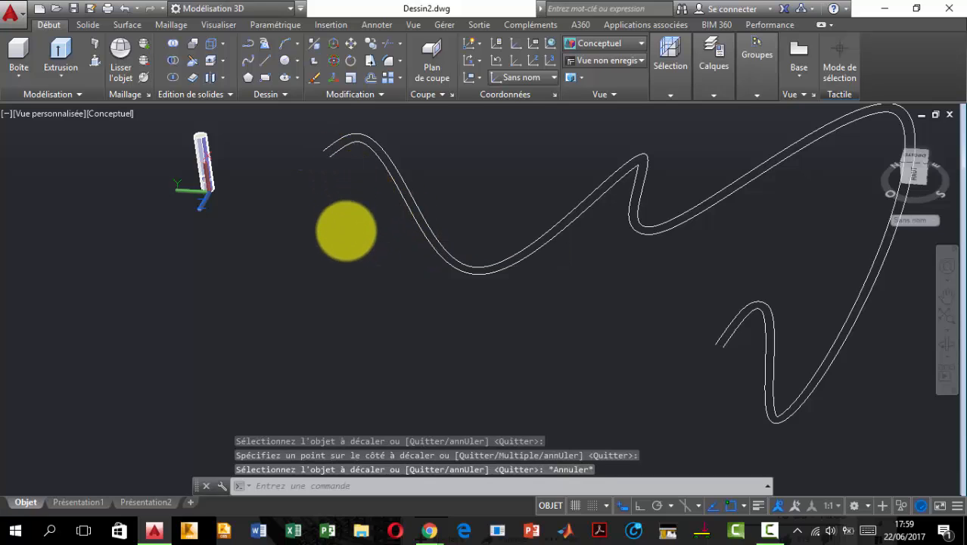
Draw a line joining the endpoints of the two parallel splines at the end nearest the cylinder
middle_click_drag(345, 168, 356, 254)
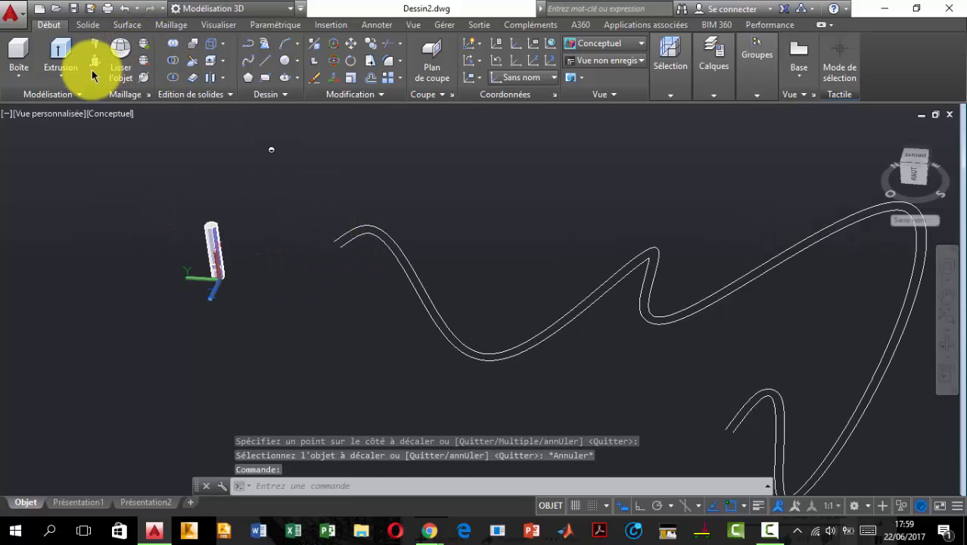
left_click(264, 60)
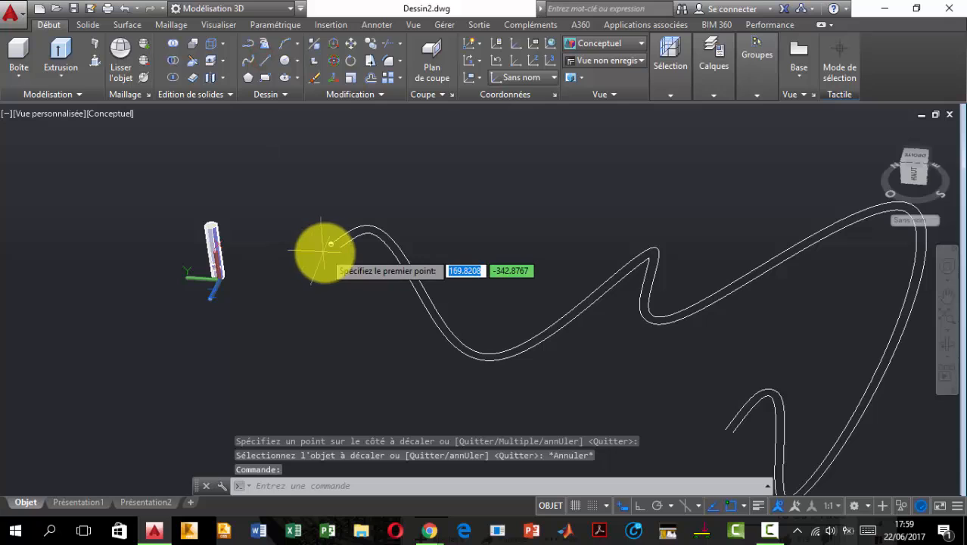
scroll(333, 242, "up", 4)
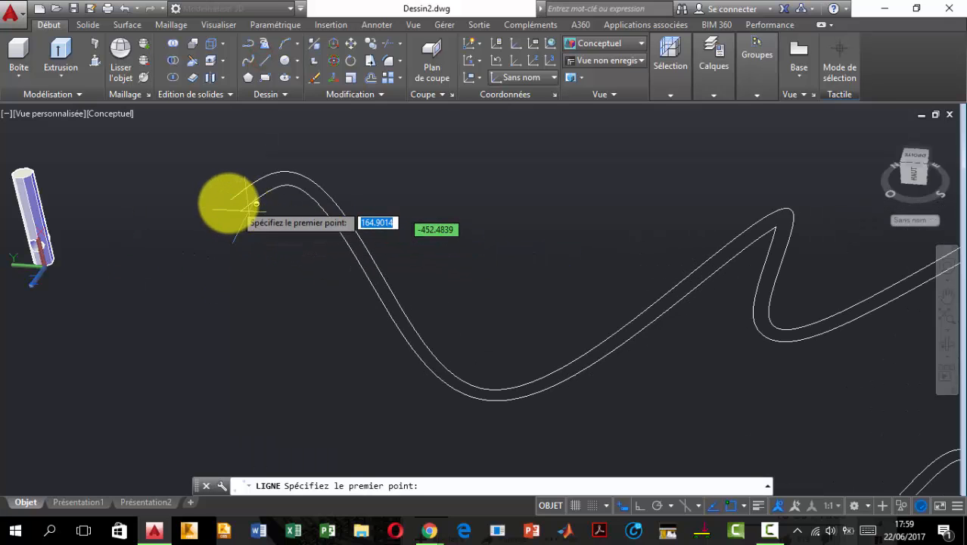
left_click(227, 200)
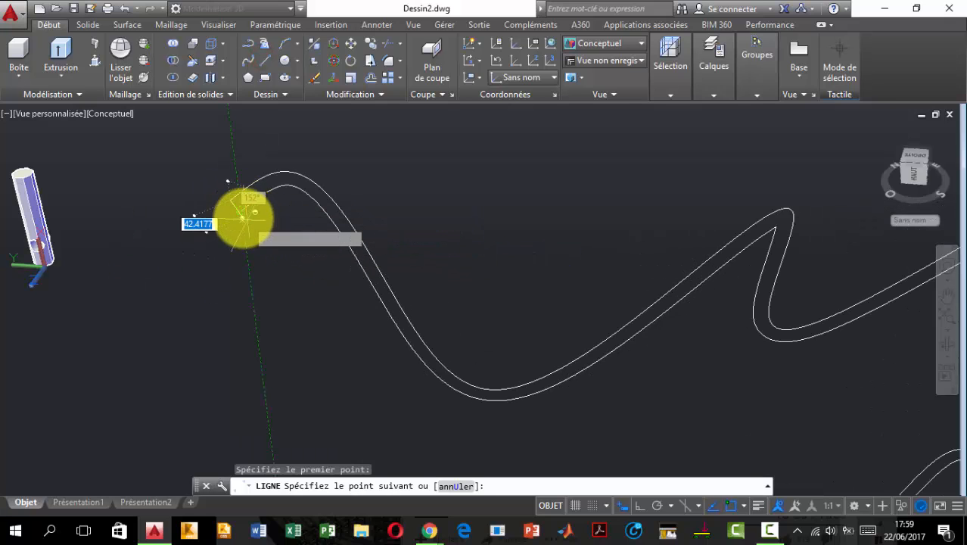
left_click(241, 210)
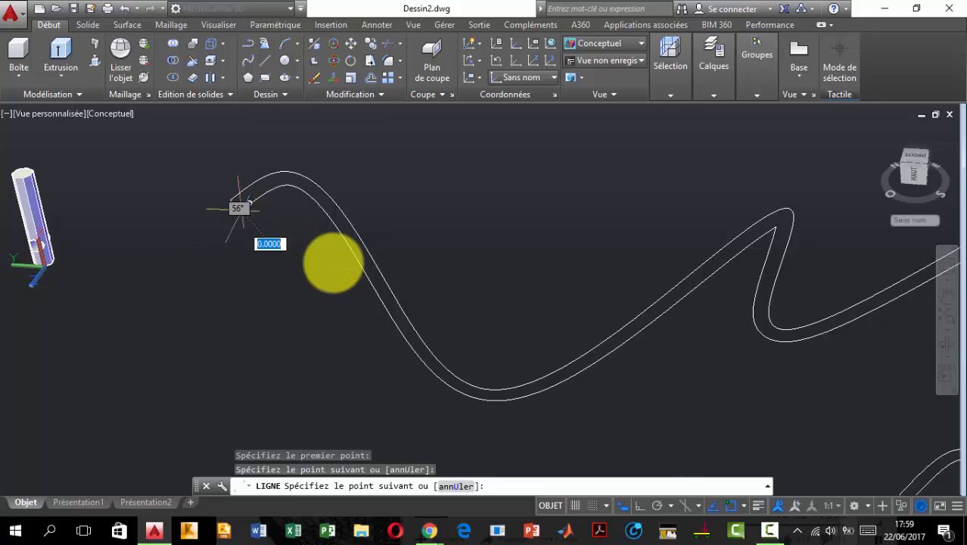
key("Escape")
scroll(399, 301, "down", 3)
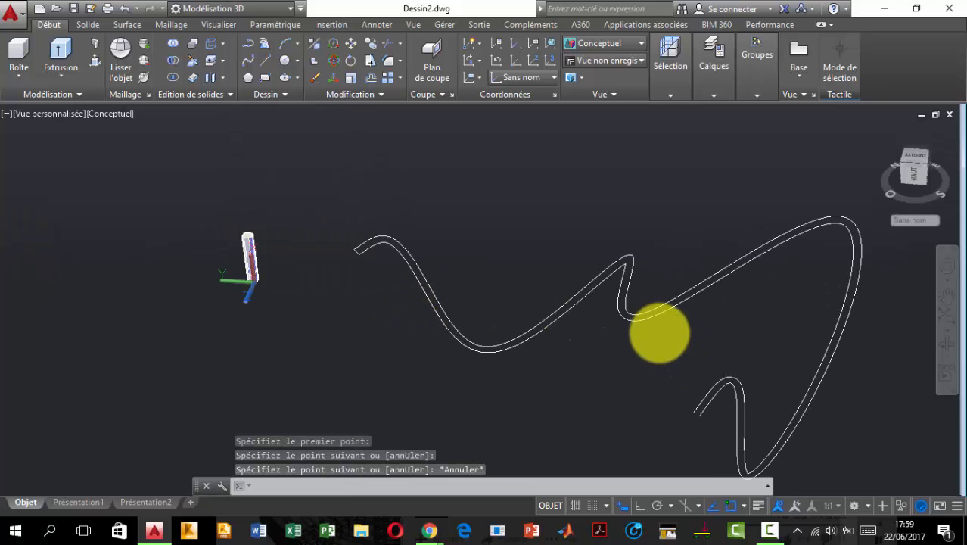
Draw a line joining the two splines' endpoints at their far end to close the outline
scroll(630, 332, "up", 4)
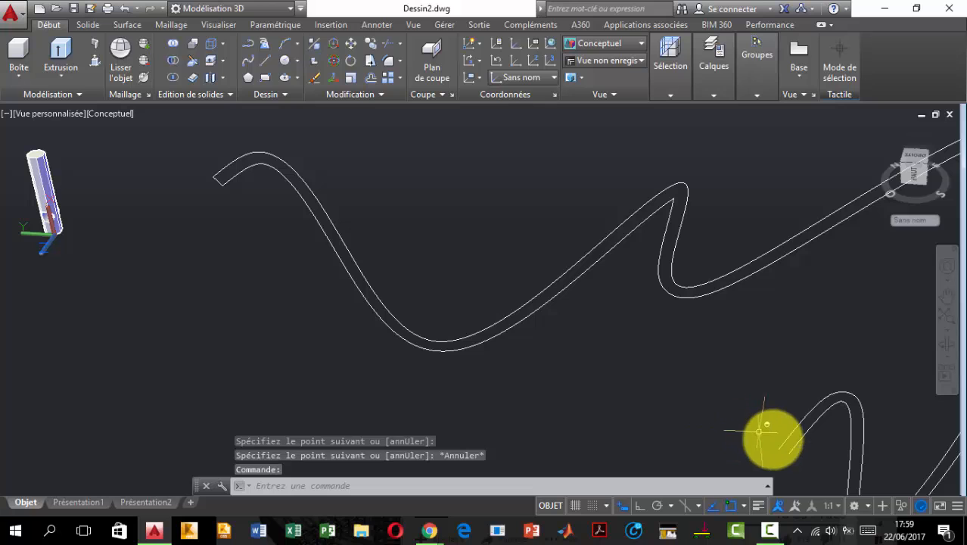
key("Return")
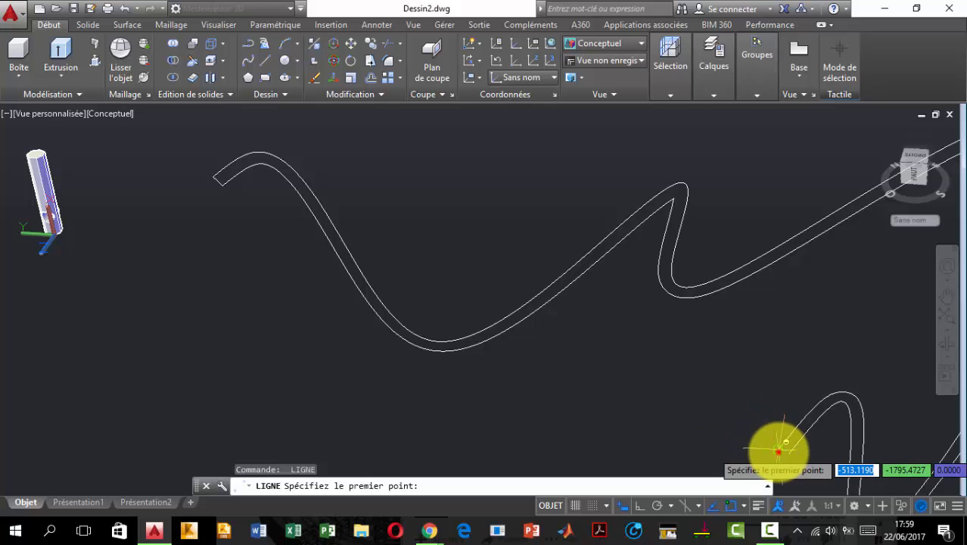
left_click(779, 452)
scroll(571, 306, "down", 3)
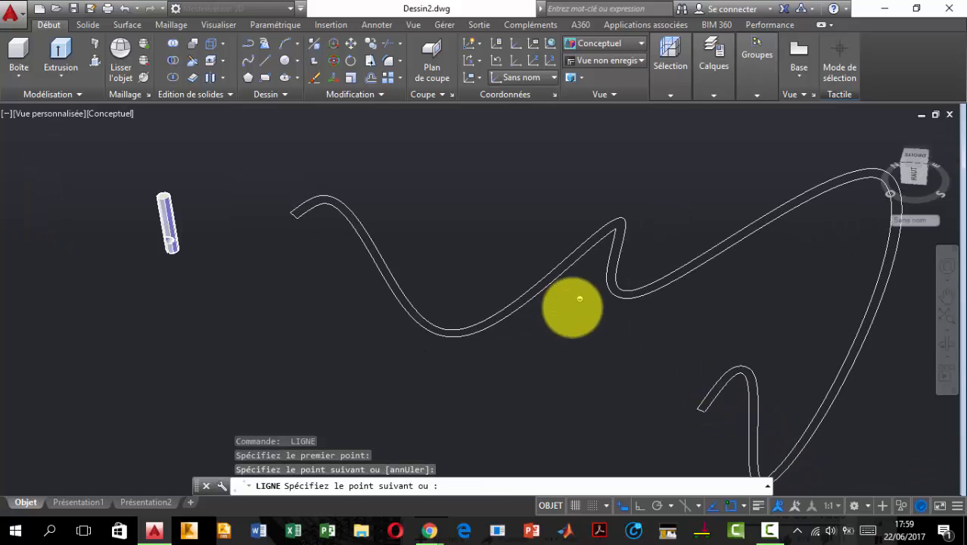
key("Escape")
middle_click_drag(461, 220, 441, 242)
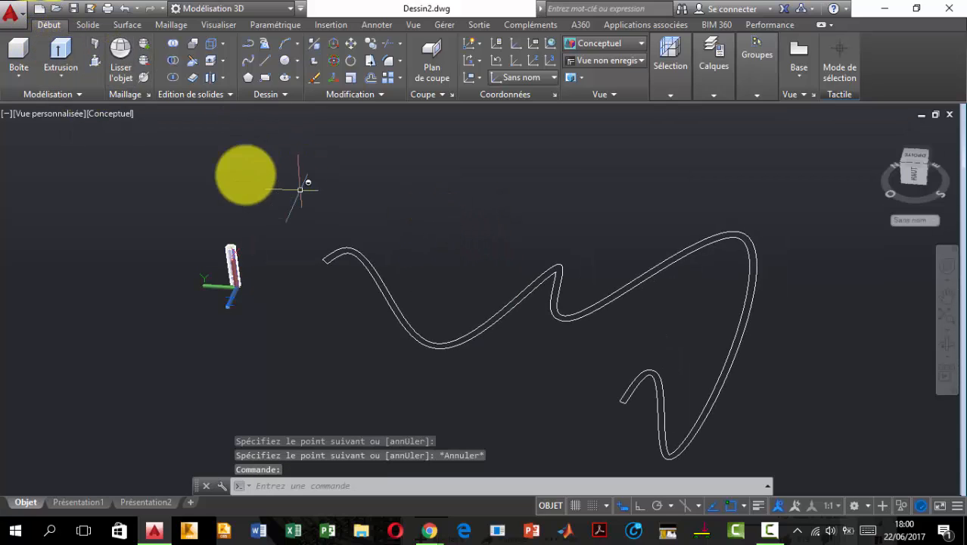
Try to extrude the separate curves and end lines of the wavy outline together, previewing different heights
left_click(65, 59)
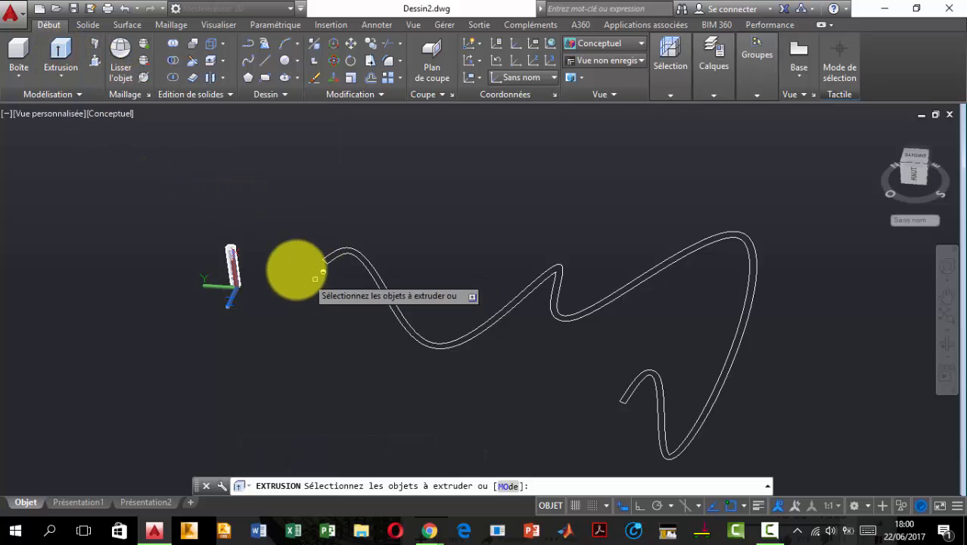
scroll(353, 266, "up", 1)
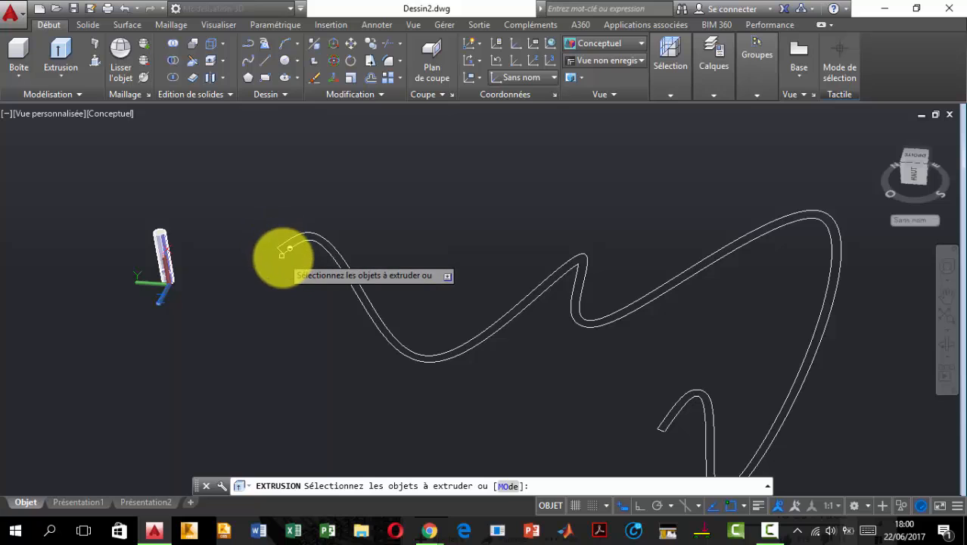
scroll(272, 249, "up", 3)
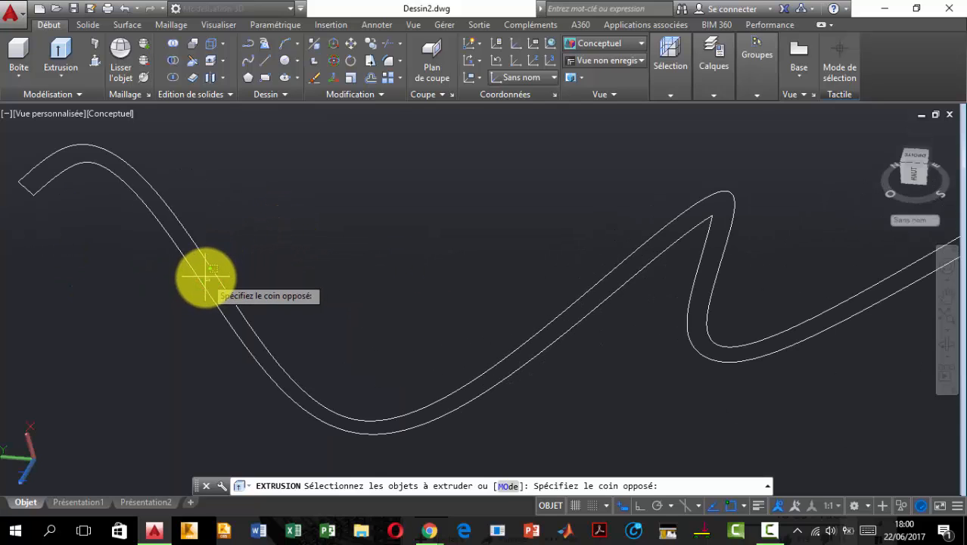
left_click(205, 277)
scroll(227, 253, "down", 4)
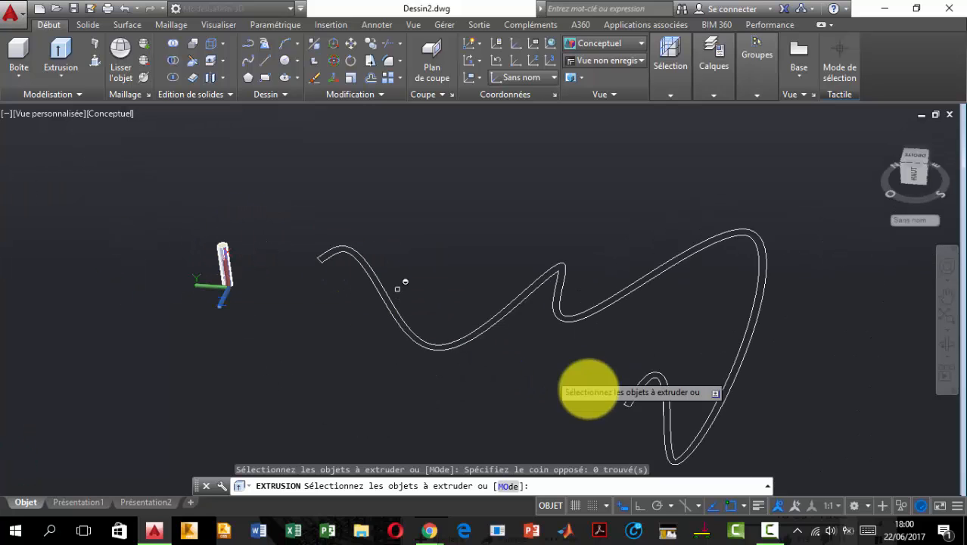
left_click(757, 472)
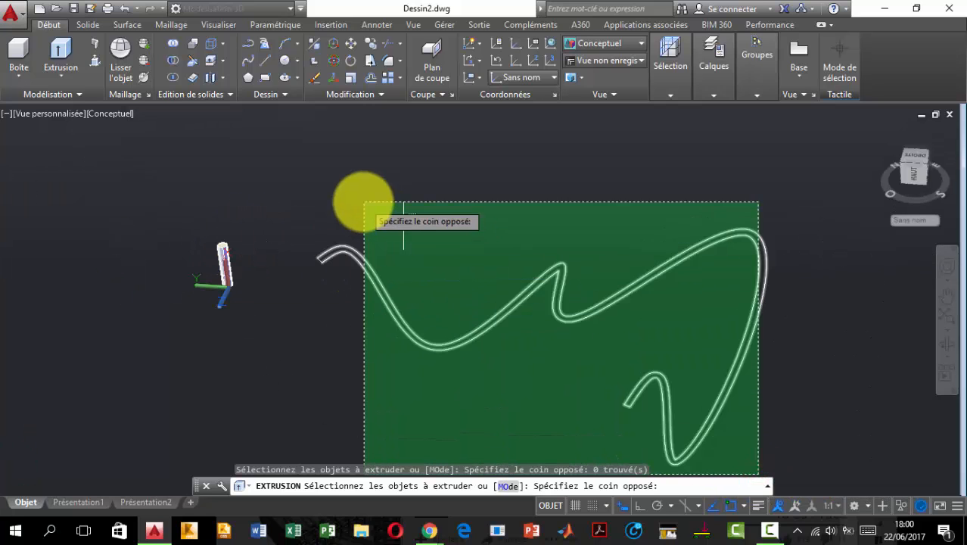
left_click(300, 180)
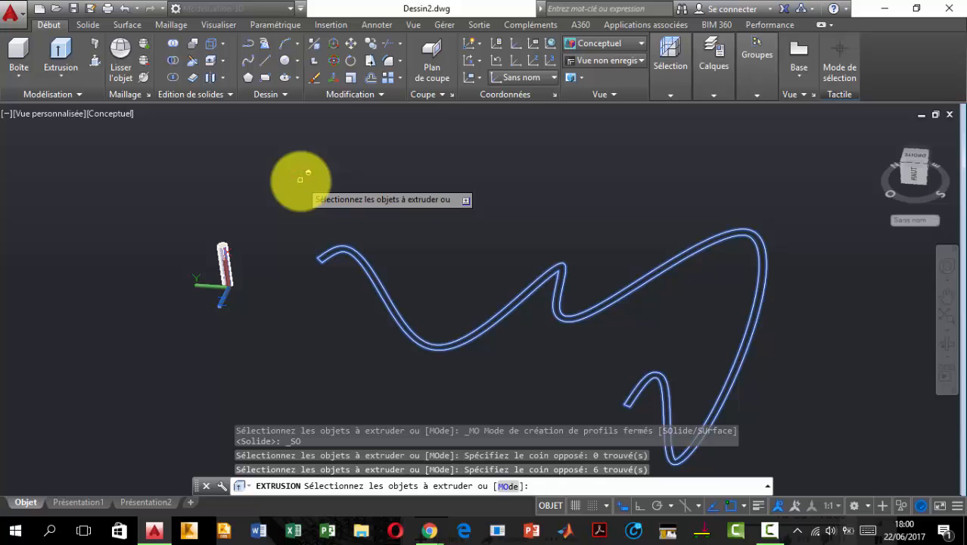
key("Return")
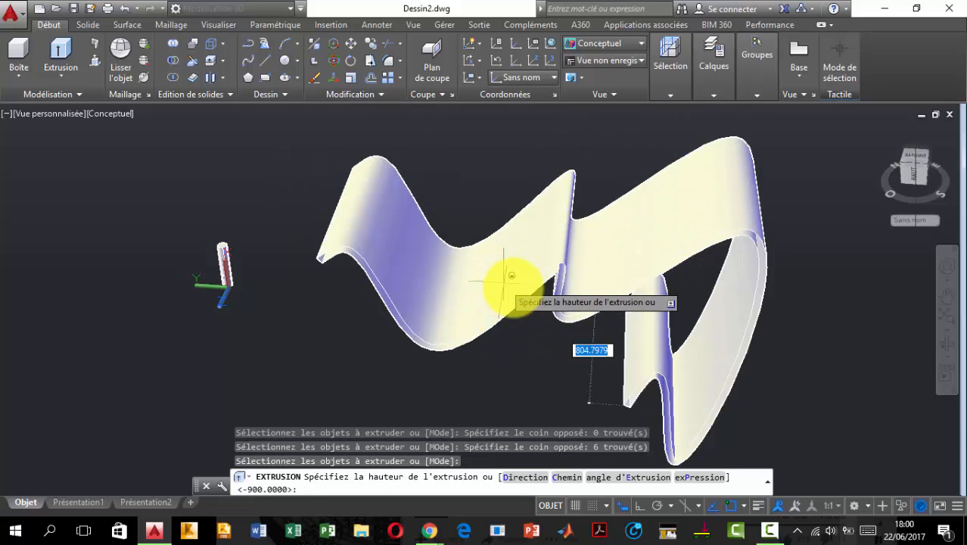
middle_click_drag(511, 276, 518, 244, "shift")
scroll(543, 263, "up", 1)
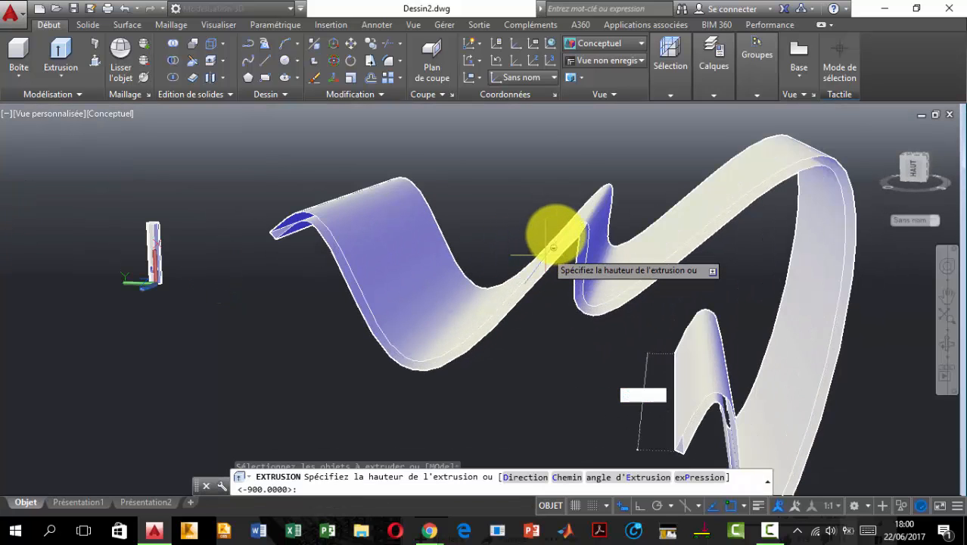
scroll(553, 248, "up", 1)
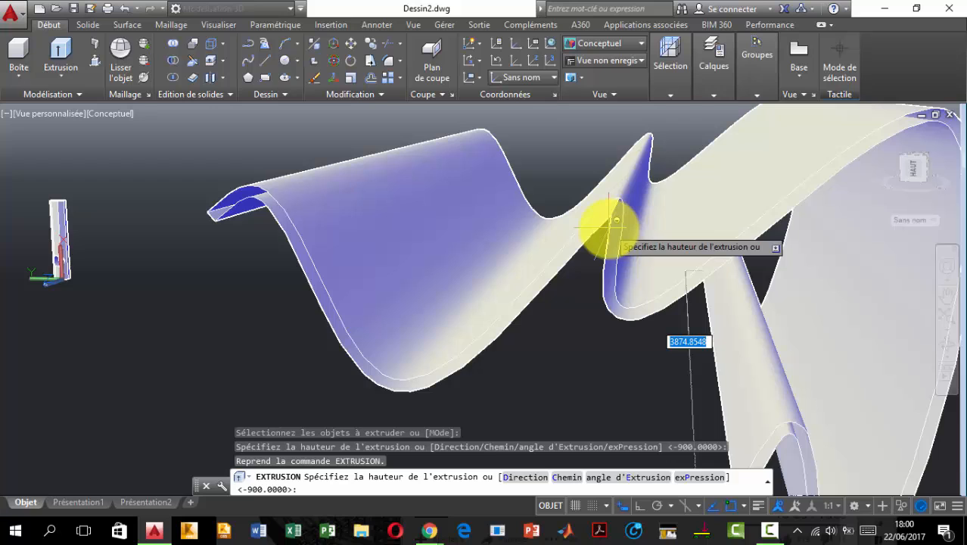
scroll(614, 221, "down", 2)
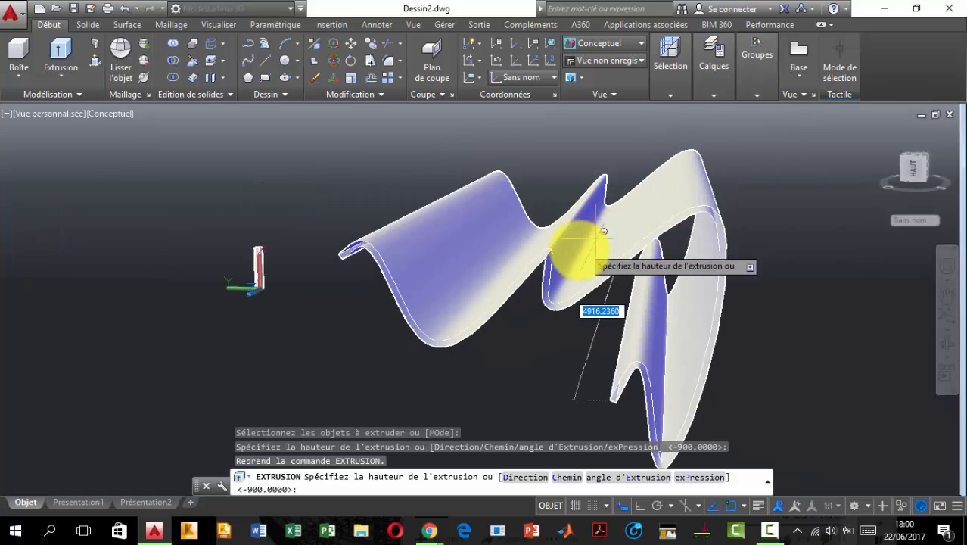
key("Escape")
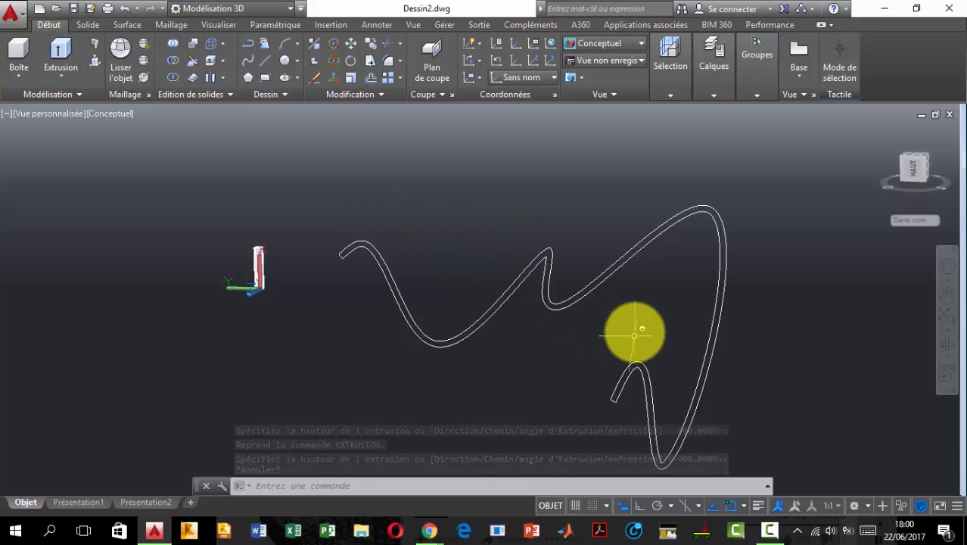
Join all the curves and end lines of the wavy outline into a single closed spline
scroll(634, 335, "up", 1)
scroll(615, 356, "up", 2)
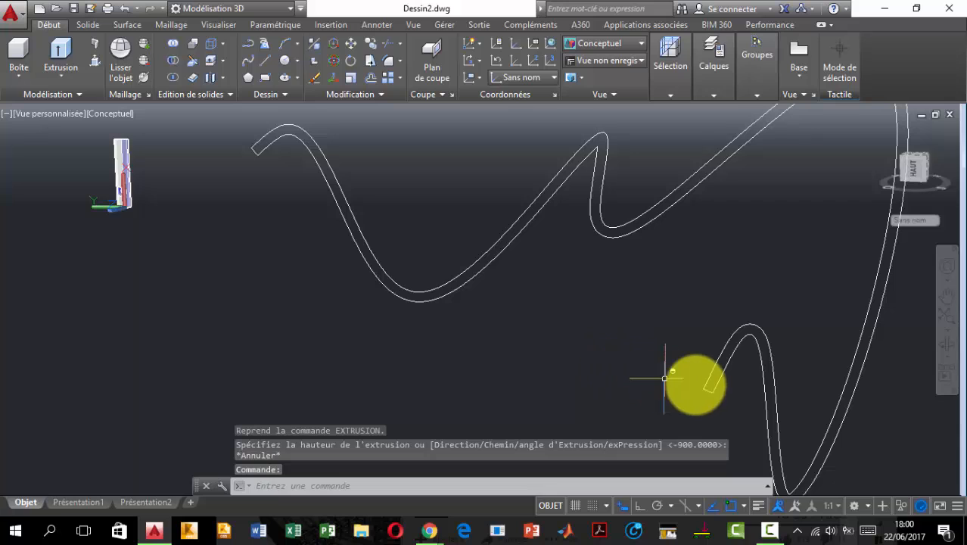
scroll(732, 374, "down", 2)
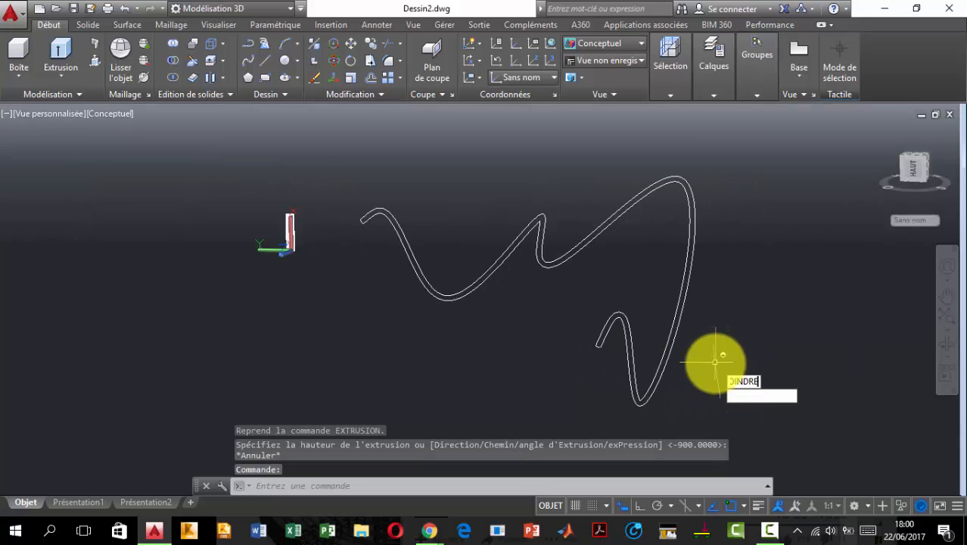
type("j")
key("Return")
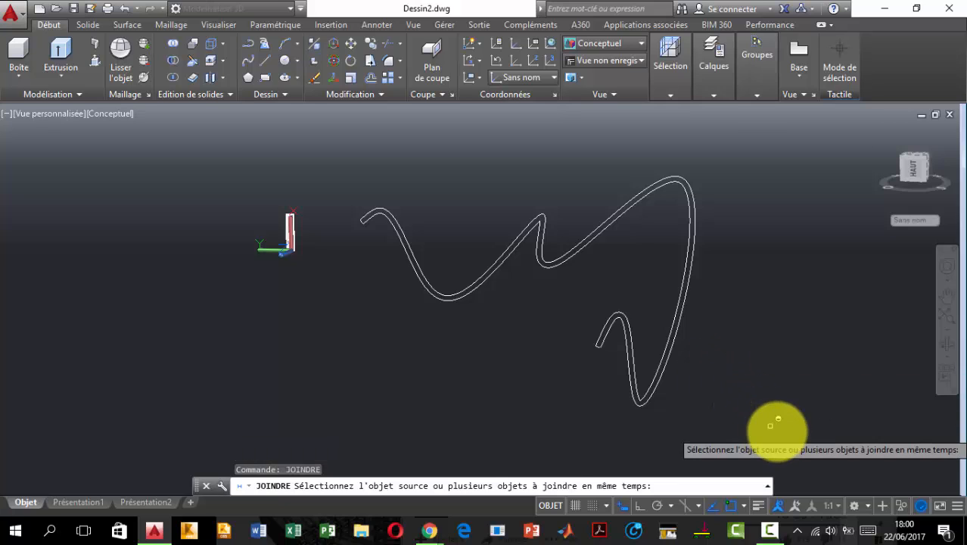
left_click(776, 430)
left_click(350, 157)
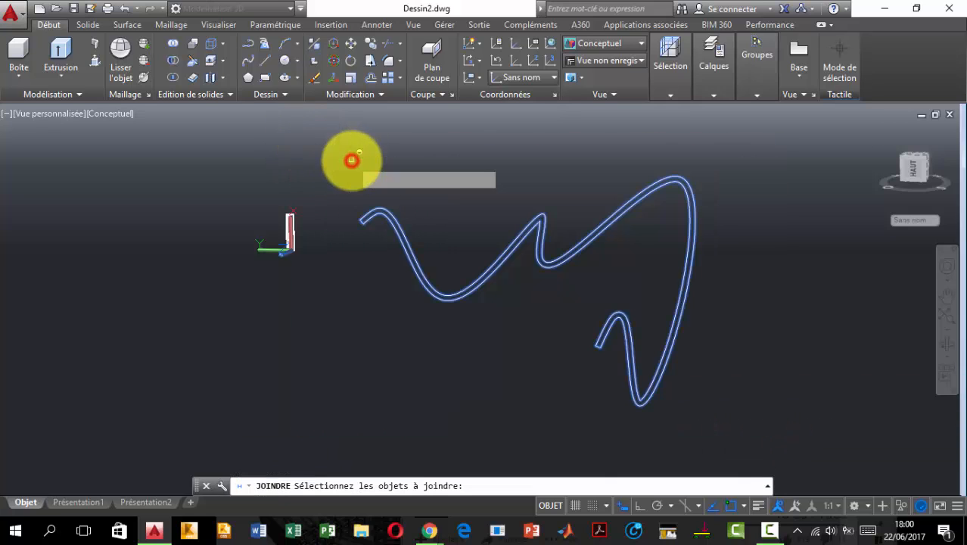
key("Return")
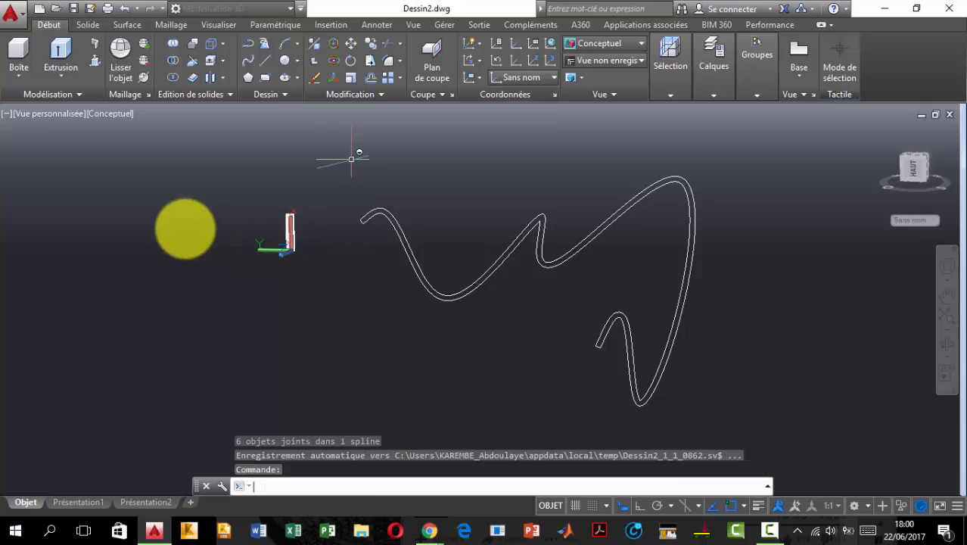
scroll(408, 209, "up", 2)
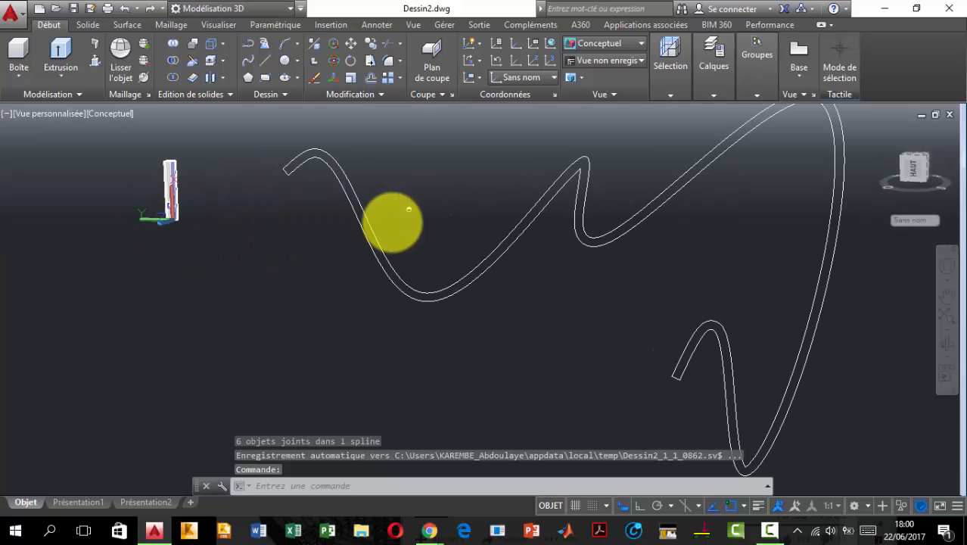
left_click(367, 219)
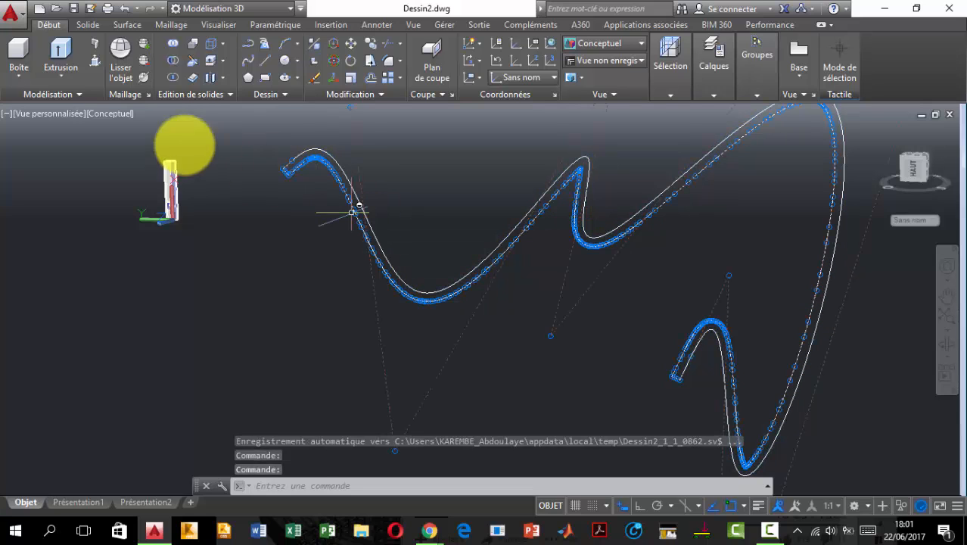
key("Escape")
Try to extrude the joined wavy outline as a solid, previewing different heights
left_click(65, 51)
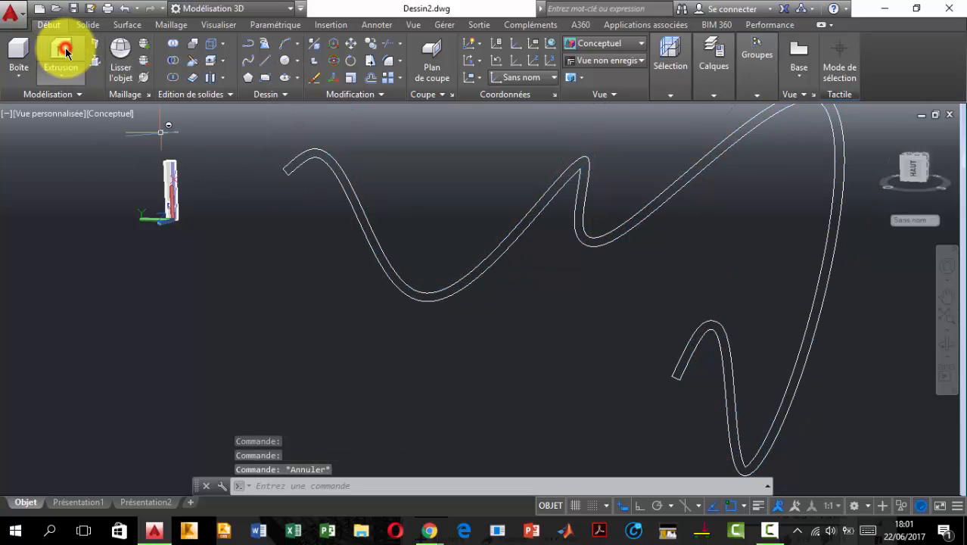
left_click(340, 168)
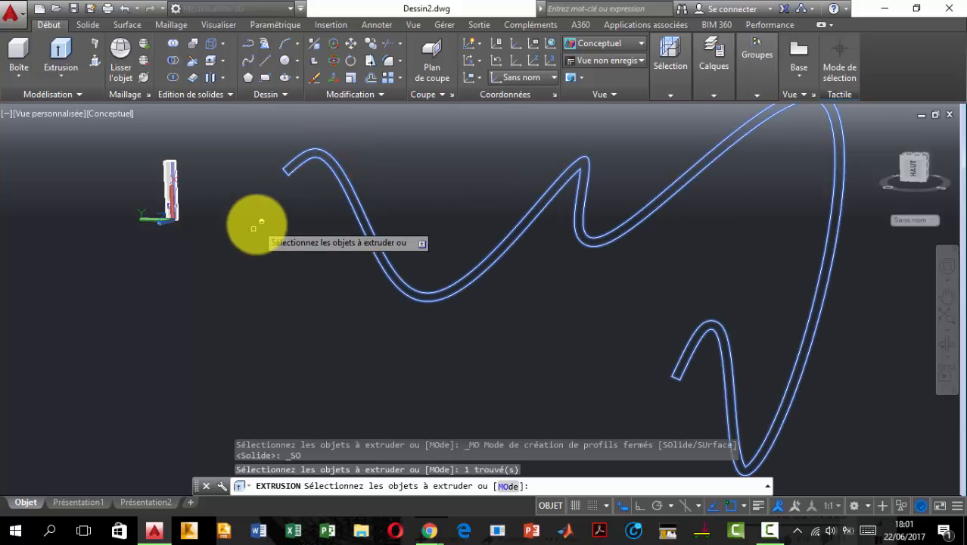
key("Return")
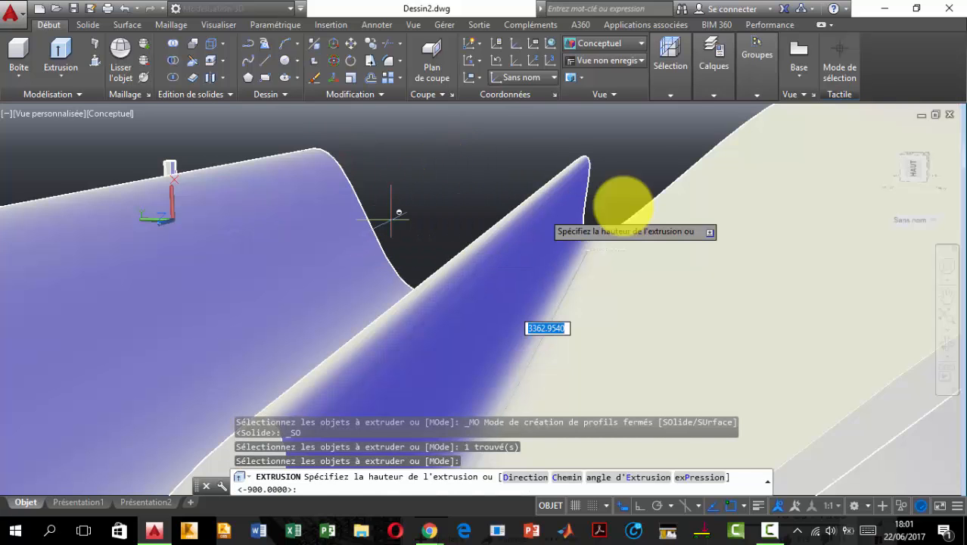
scroll(691, 170, "up", 1)
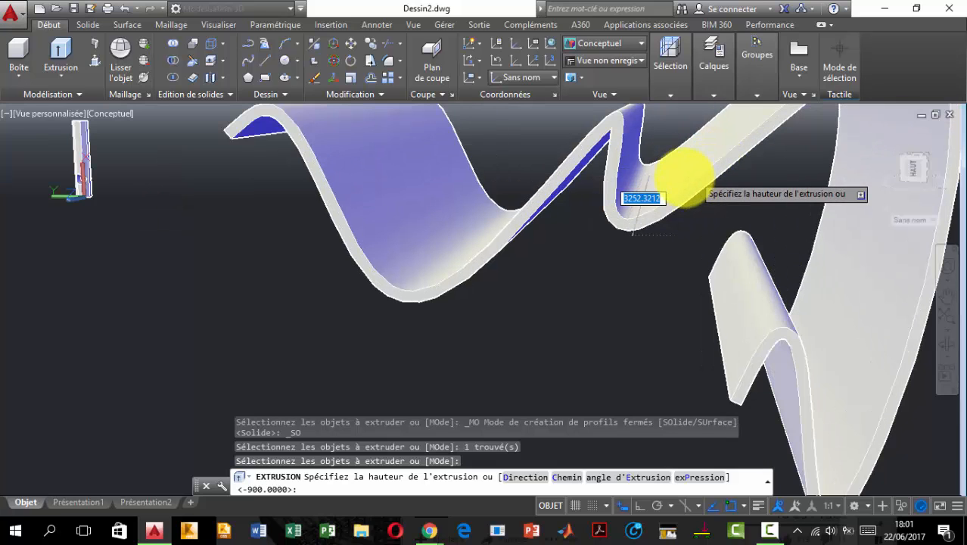
scroll(680, 176, "up", 3)
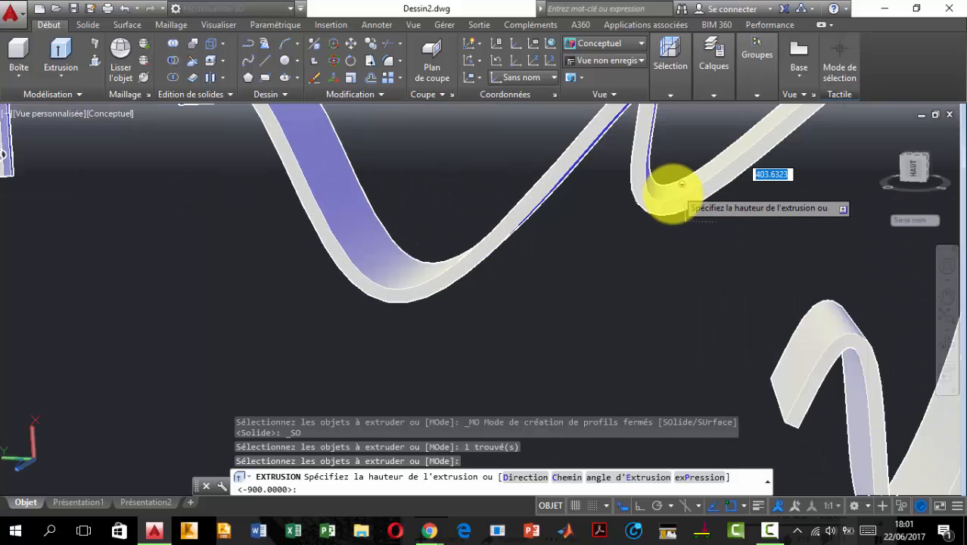
scroll(685, 182, "up", 3)
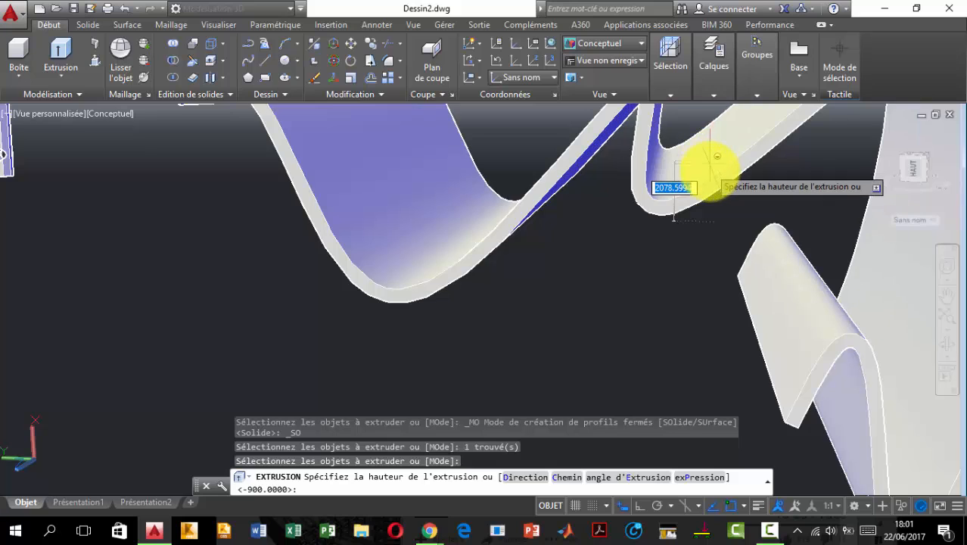
scroll(708, 172, "down", 4)
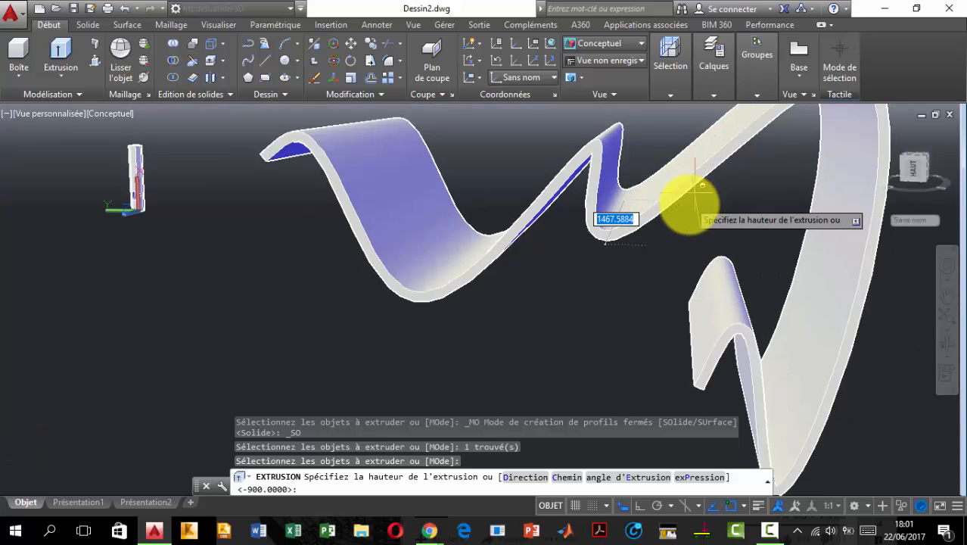
key("Escape")
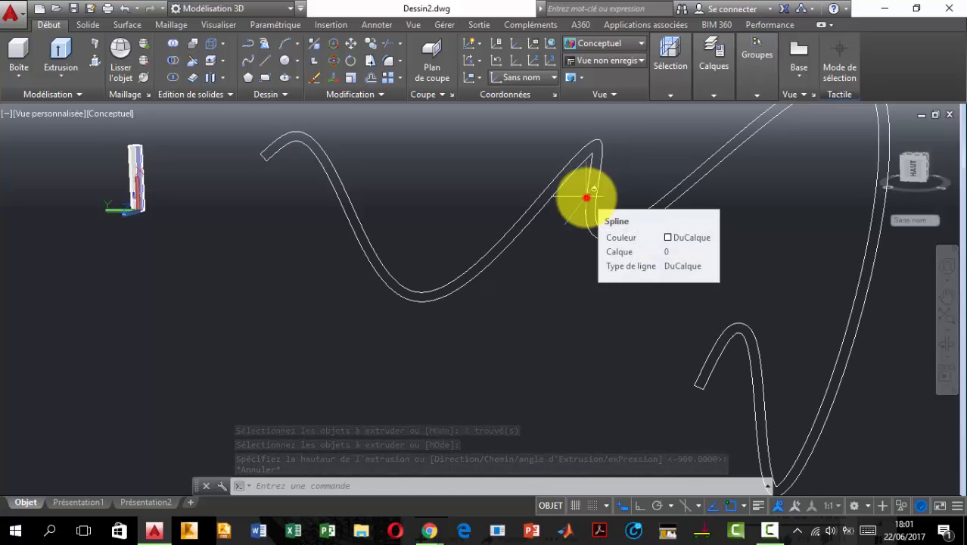
Explode the joined wavy spline back into its separate curves and end lines
left_click(586, 195)
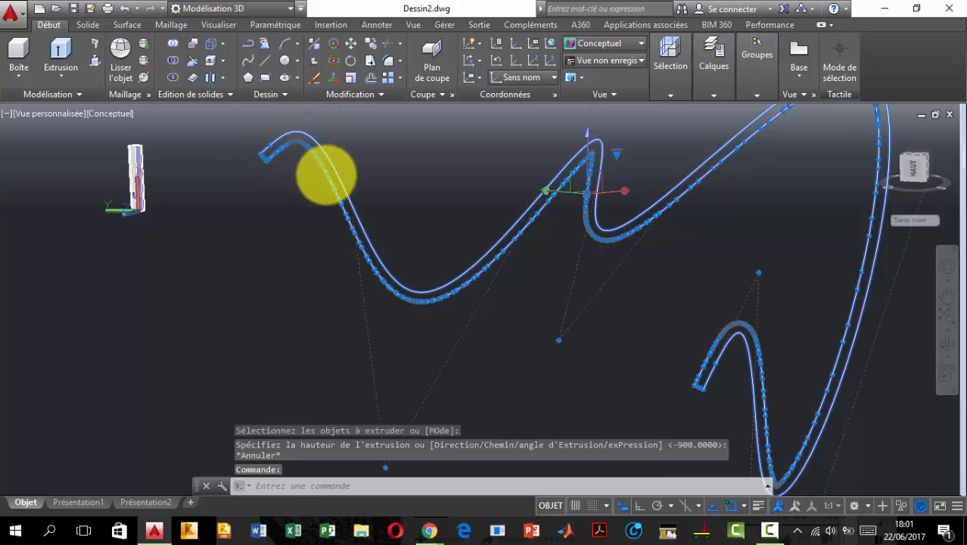
middle_click_drag(217, 132, 274, 181)
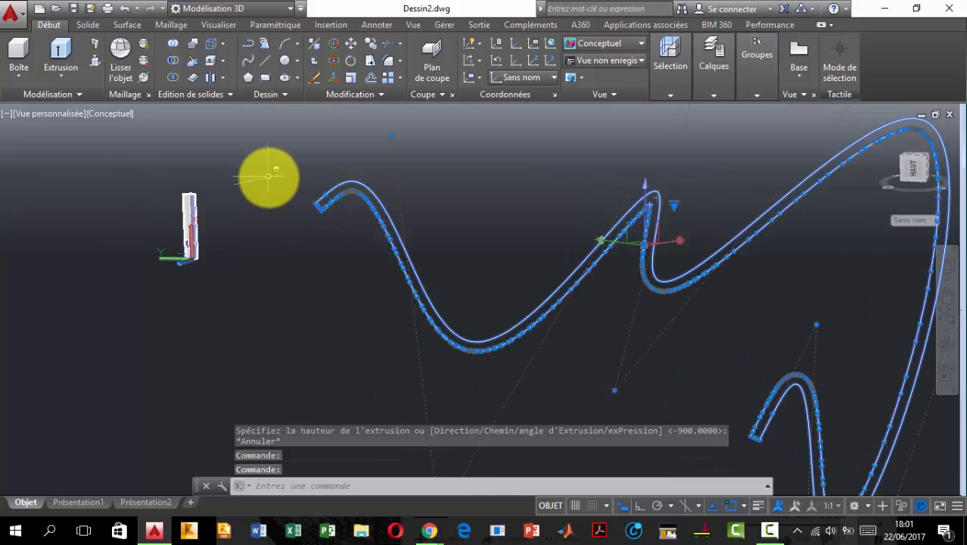
type("ECOMPOS")
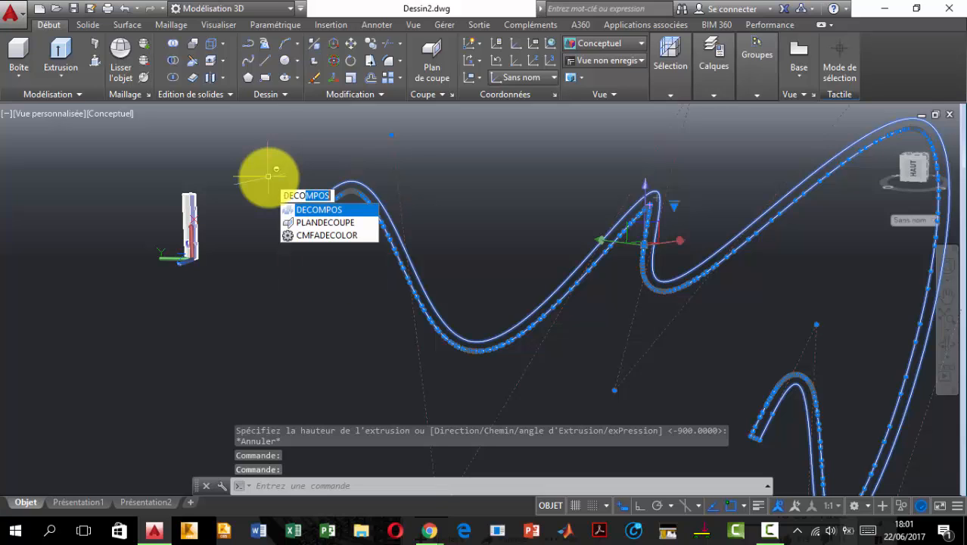
key("Return")
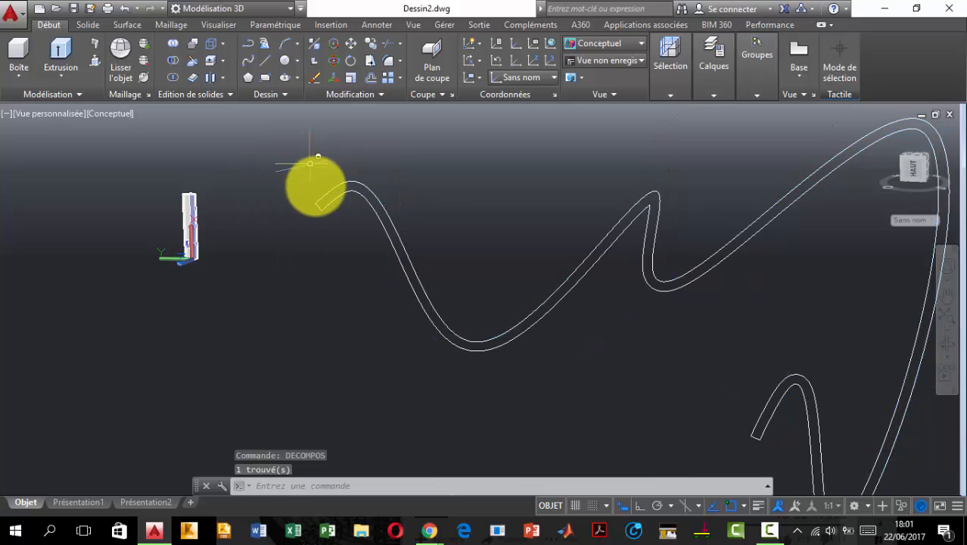
scroll(326, 196, "up", 3)
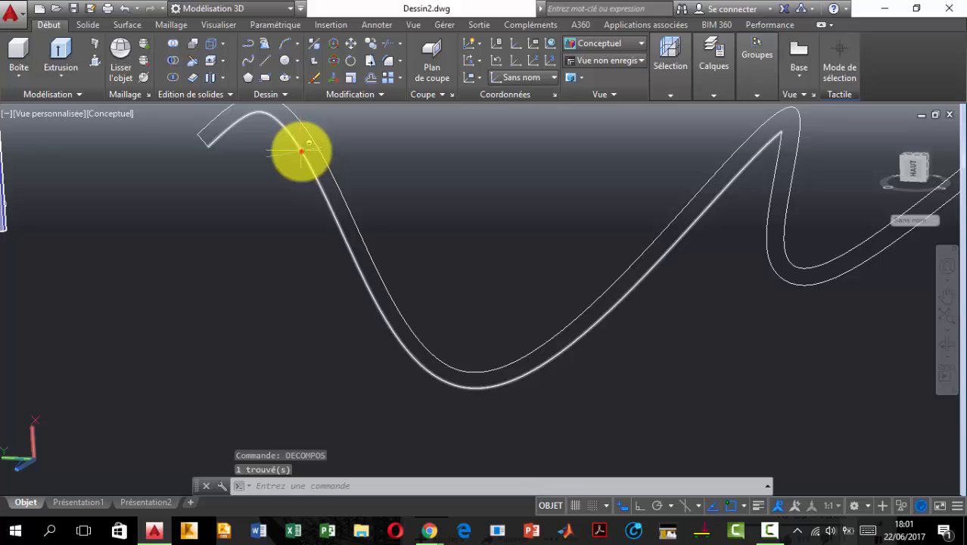
left_click(201, 145)
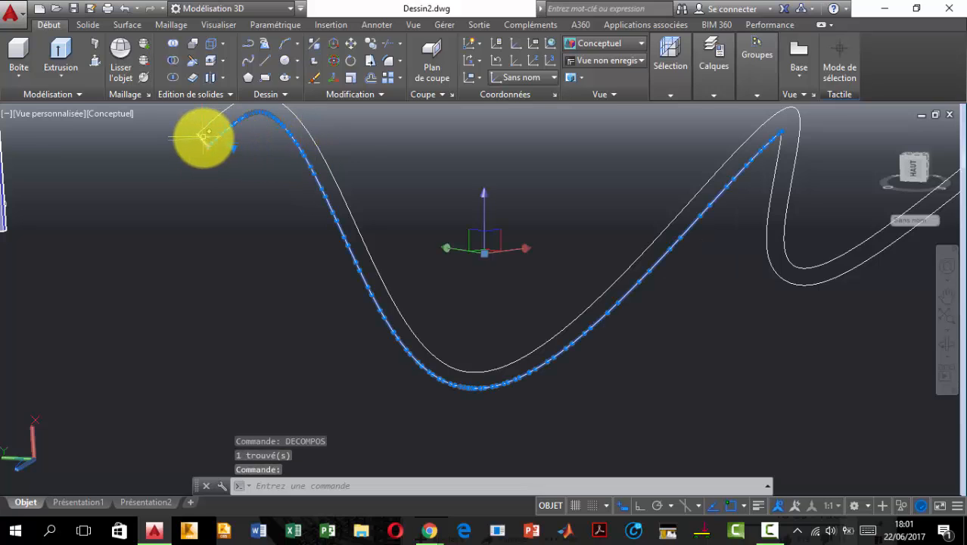
key("Escape")
scroll(236, 159, "down", 3)
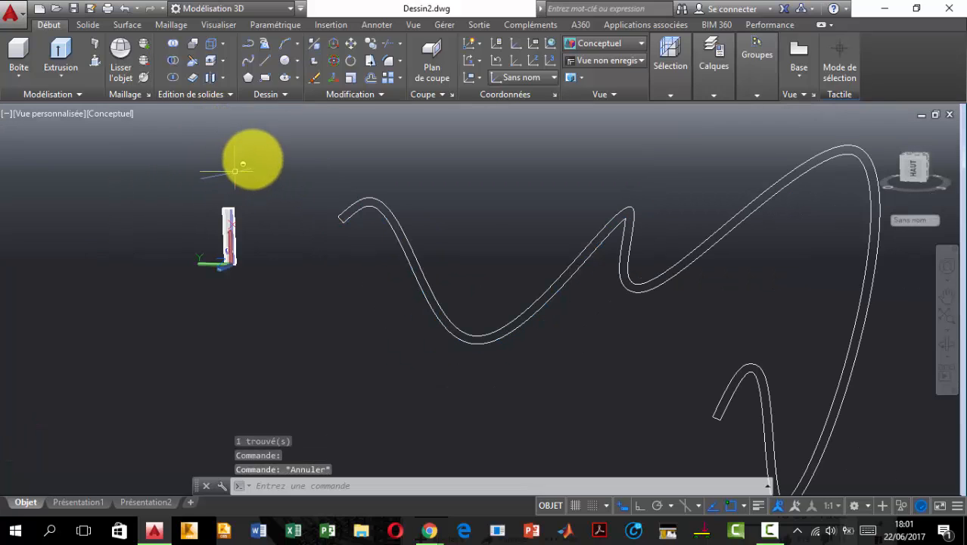
scroll(427, 195, "down", 2)
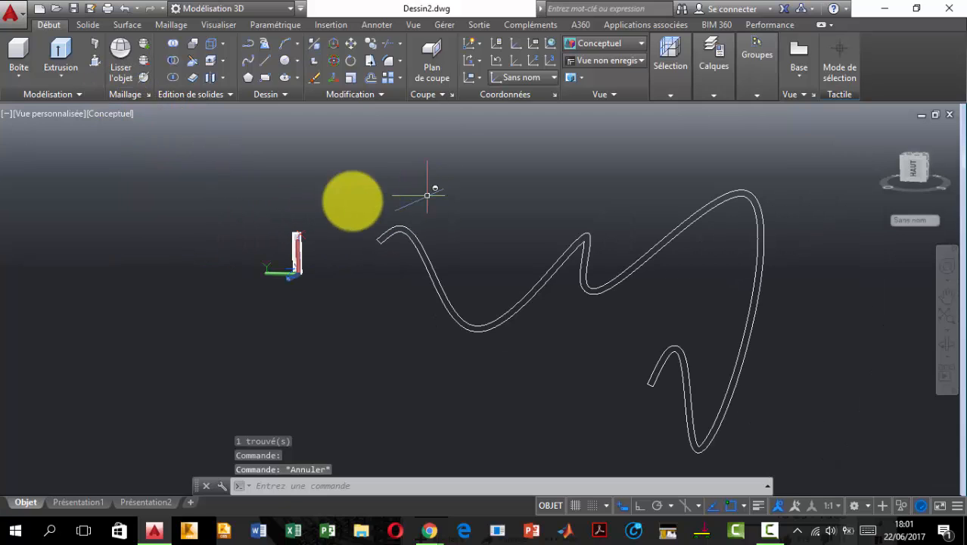
middle_click_drag(333, 199, 236, 193)
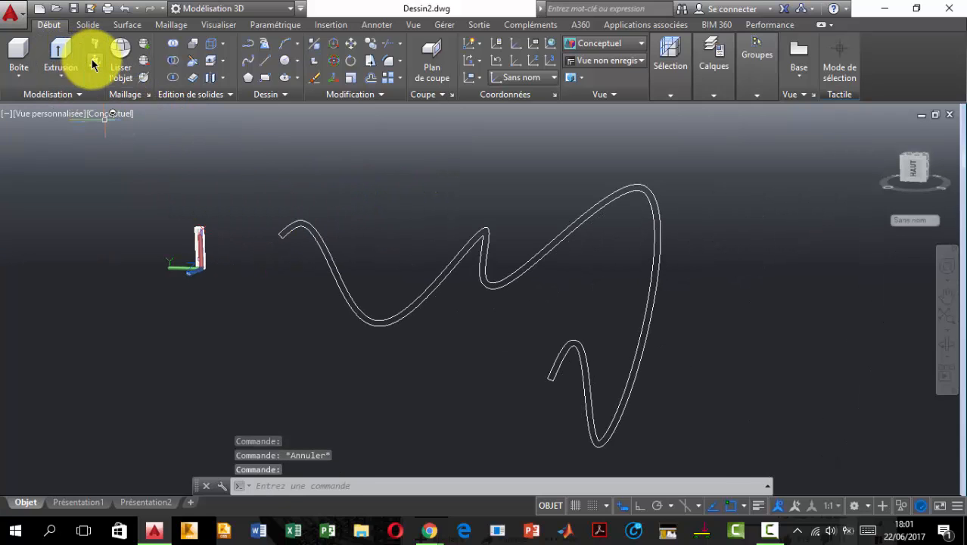
Try to press-pull a single curve of the wavy outline, previewing its extrusion height
left_click(94, 61)
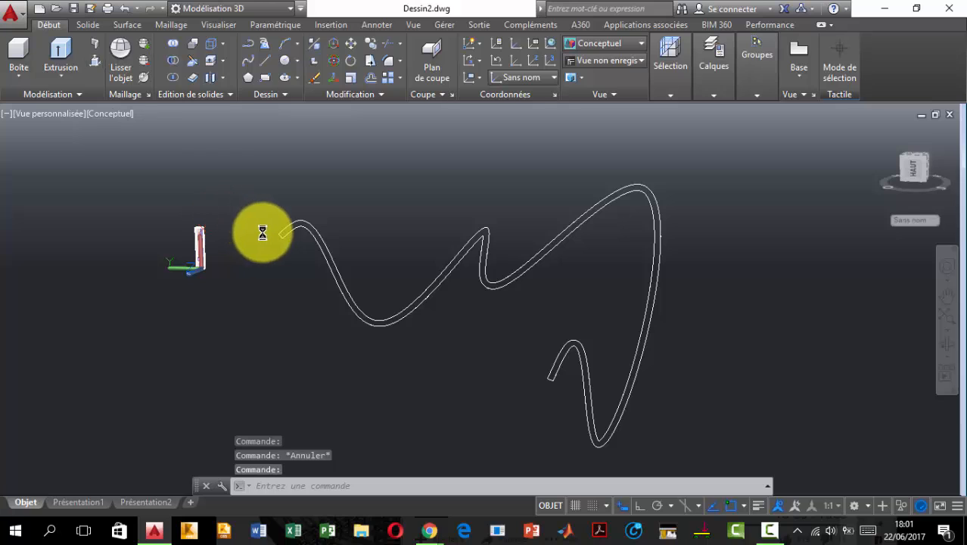
scroll(302, 223, "up", 3)
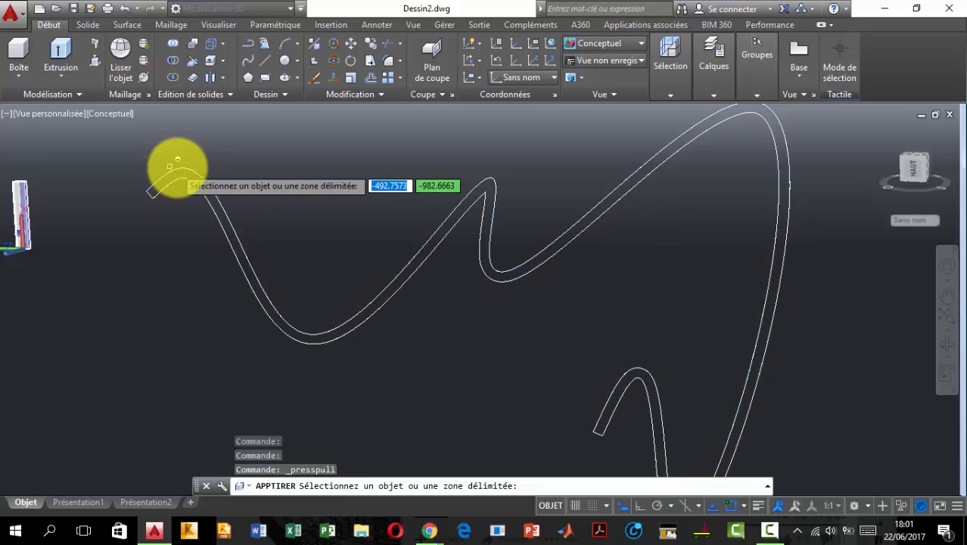
left_click(95, 215)
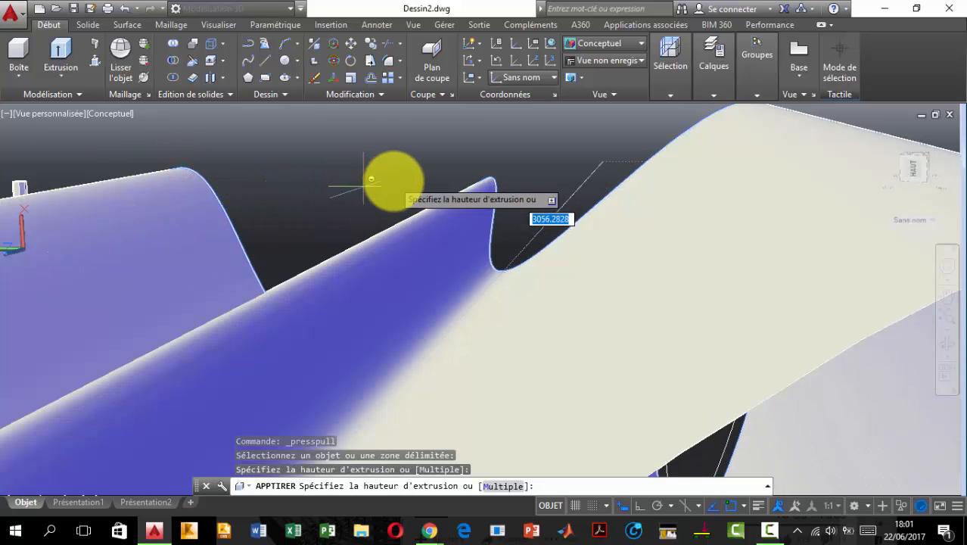
key("Escape")
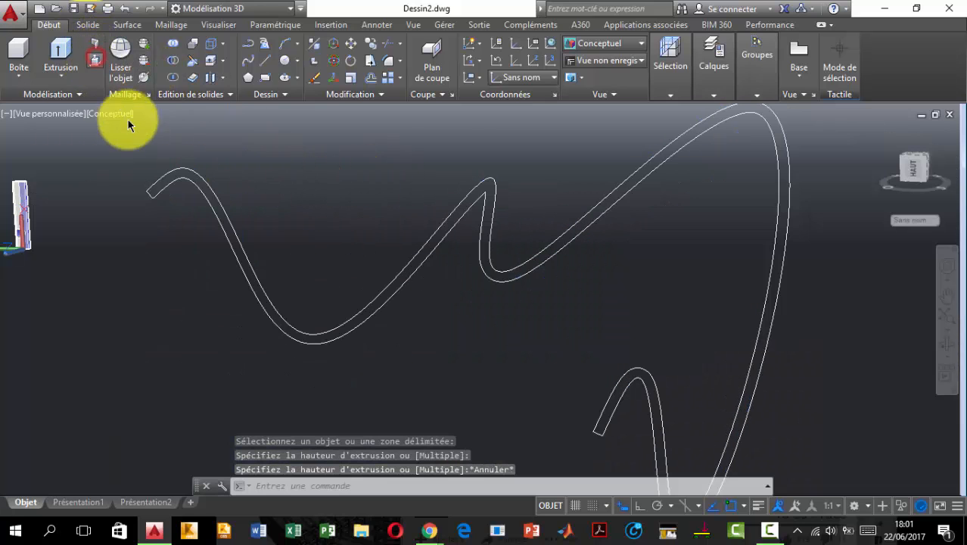
Press-pull the enclosed area between the wavy outline's curves to a height of 2000
scroll(180, 183, "up", 3)
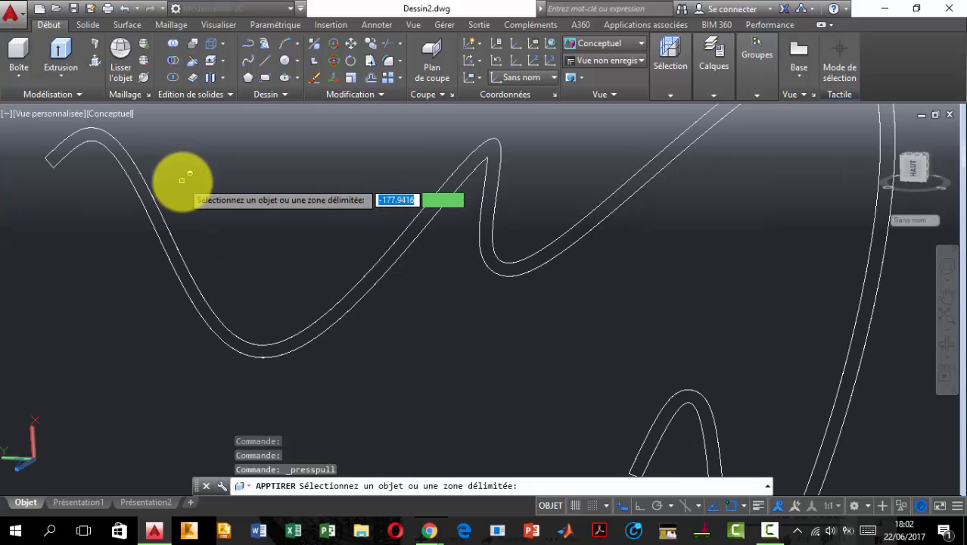
scroll(352, 264, "down", 2)
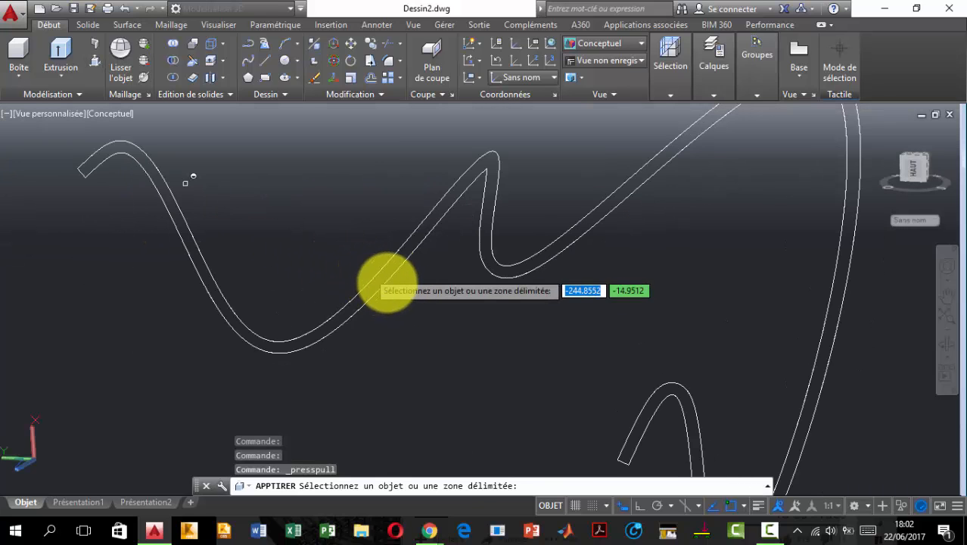
left_click(394, 266)
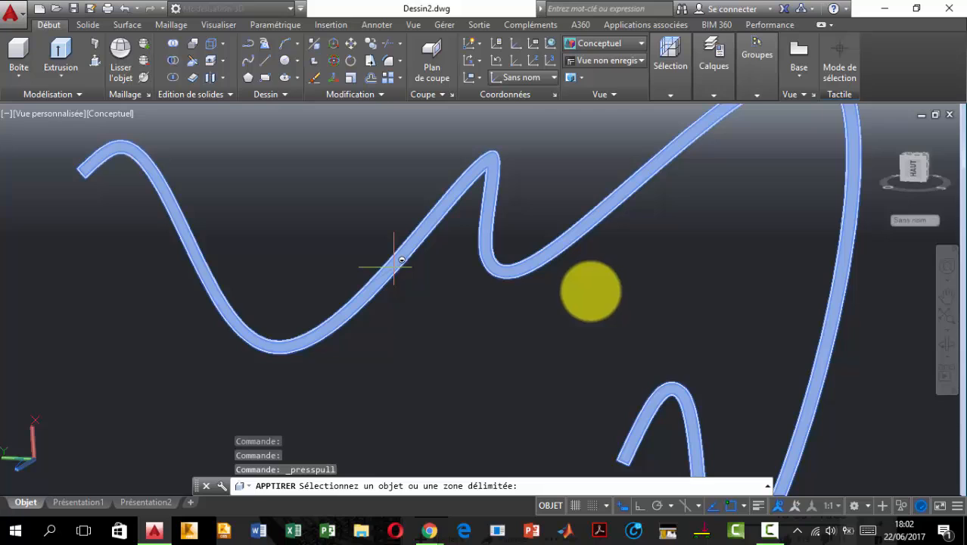
scroll(592, 287, "down", 3)
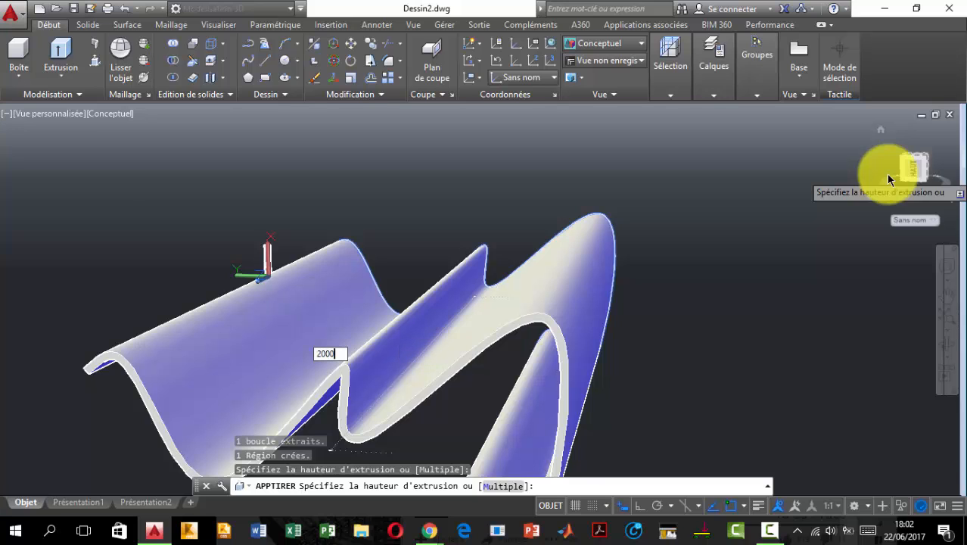
type("2000")
key("Return")
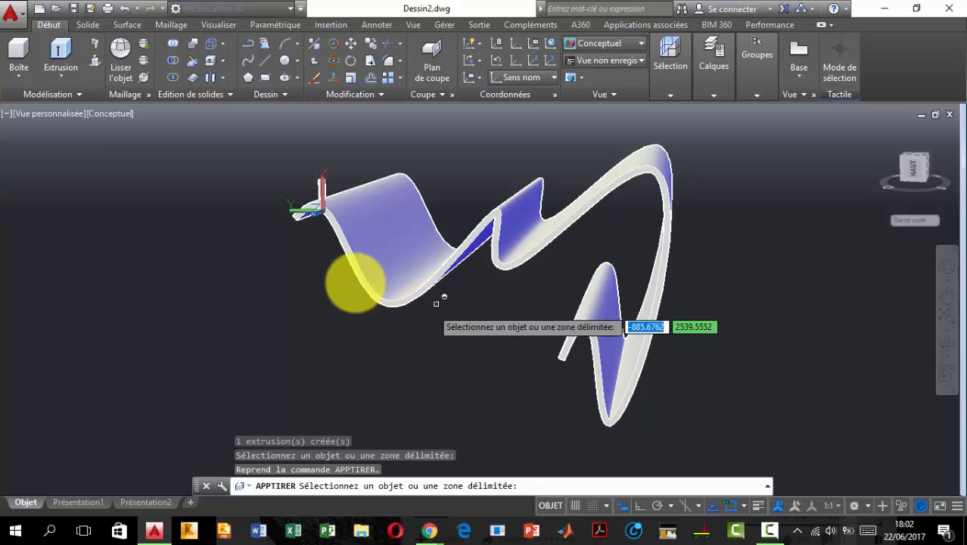
mouse_move(367, 274)
middle_mouse_down("shift")
mouse_move(388, 267)
mouse_move(354, 265)
mouse_move(367, 258)
mouse_move(360, 292)
mouse_move(339, 287)
mouse_move(352, 270)
mouse_move(360, 283)
middle_mouse_up("shift")
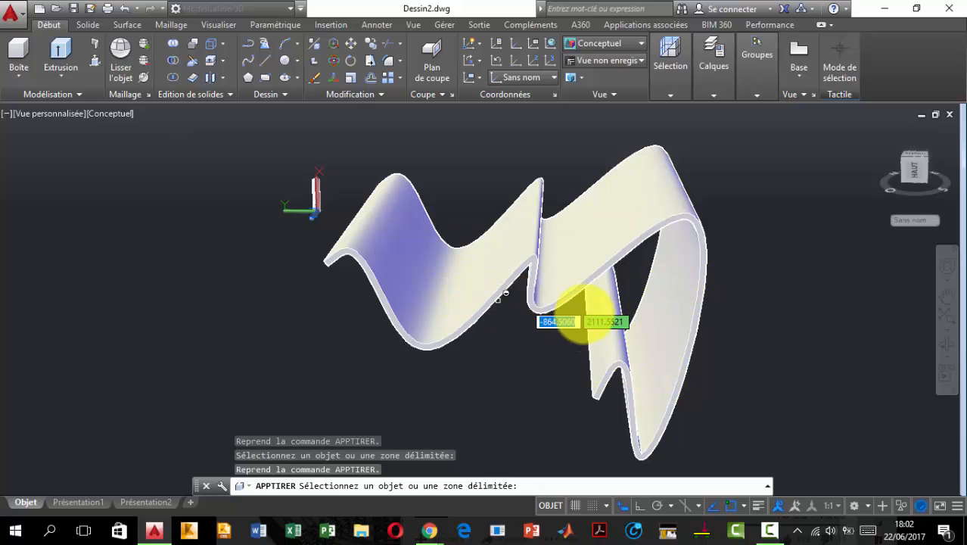
mouse_move(502, 294)
middle_mouse_down("shift")
mouse_move(496, 304)
mouse_move(504, 296)
middle_mouse_up("shift")
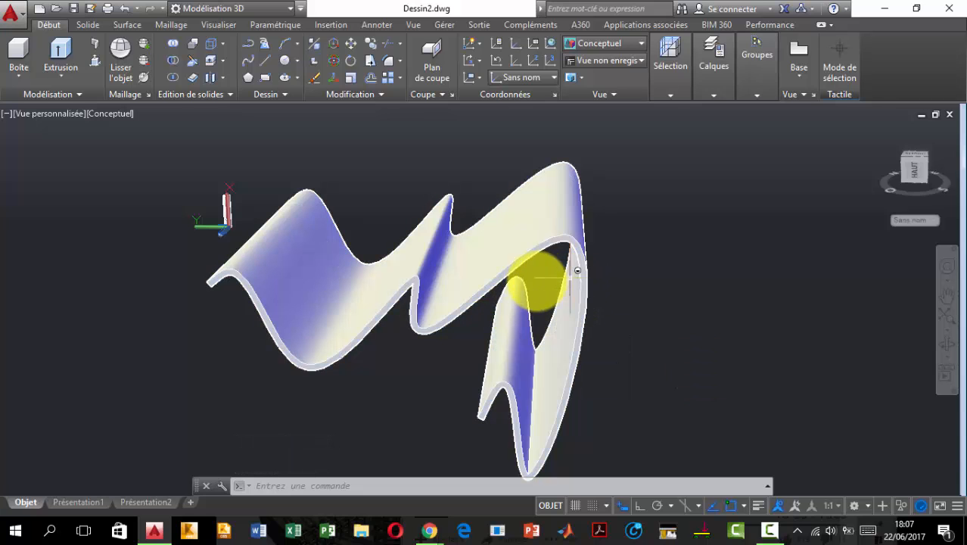
Draw the outer zigzag edge of an M-shaped polyline freehand in the empty space beside the wavy solid
middle_click_drag(515, 285, 464, 281)
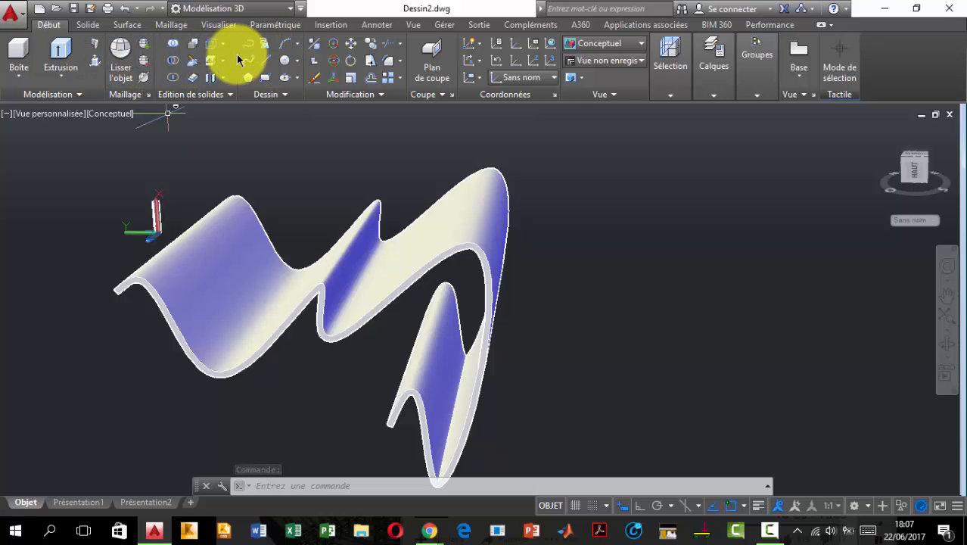
left_click(246, 47)
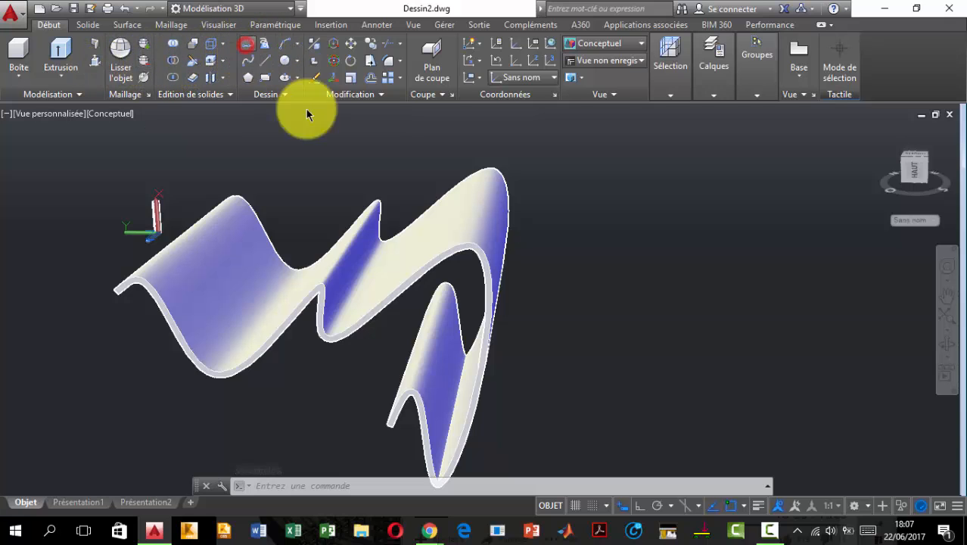
left_click(530, 418)
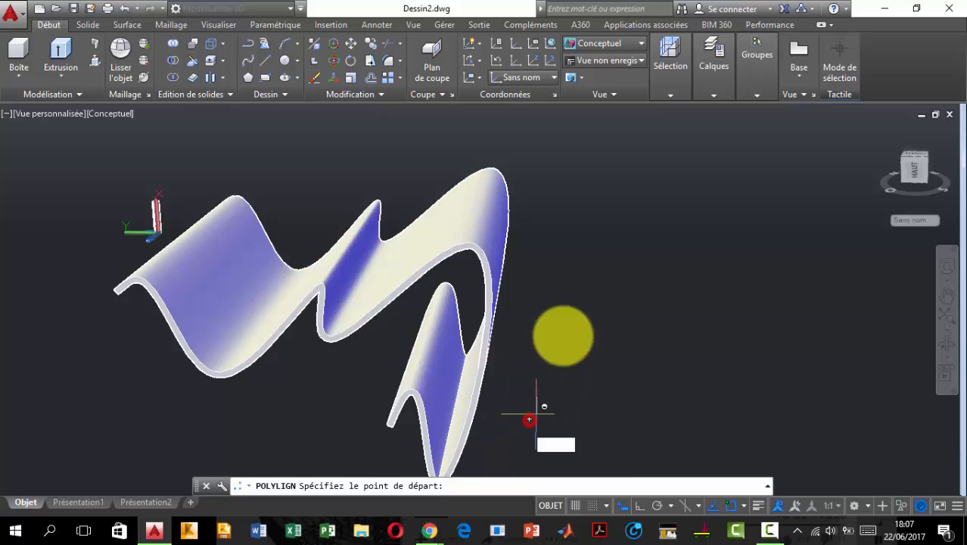
left_click(679, 195)
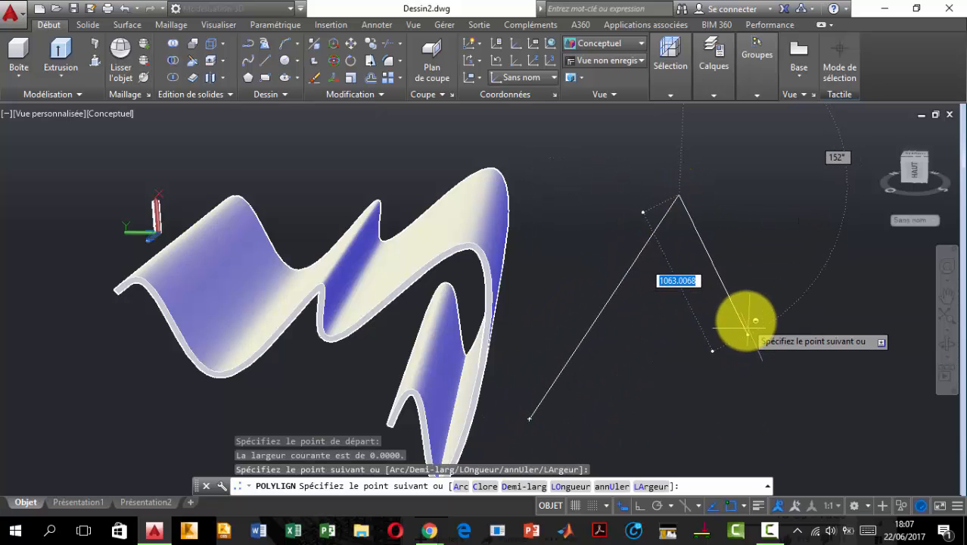
left_click(745, 319)
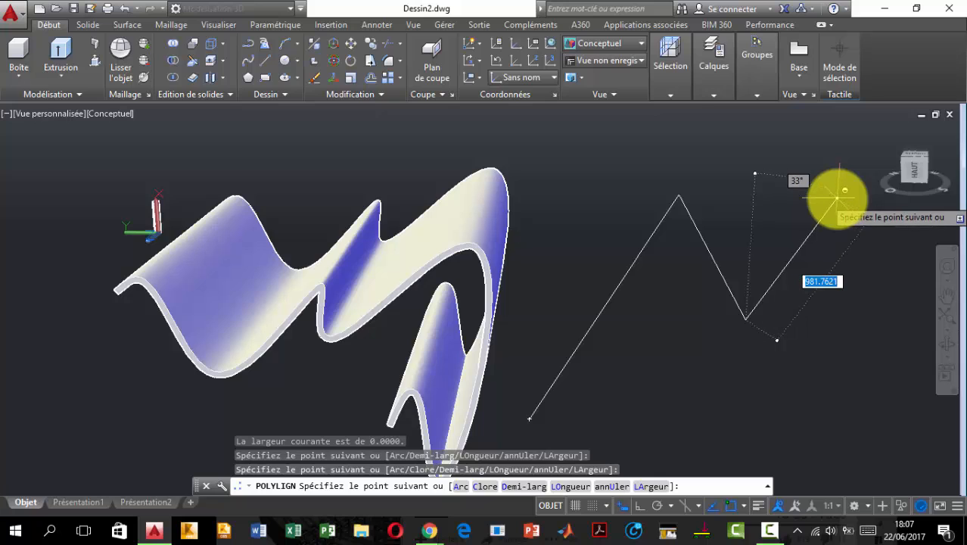
left_click(837, 198)
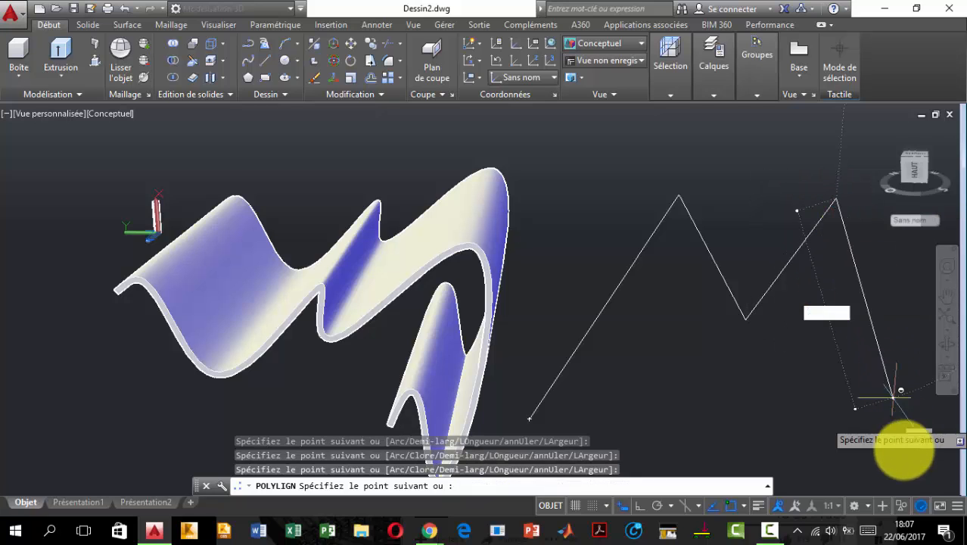
left_click(921, 472)
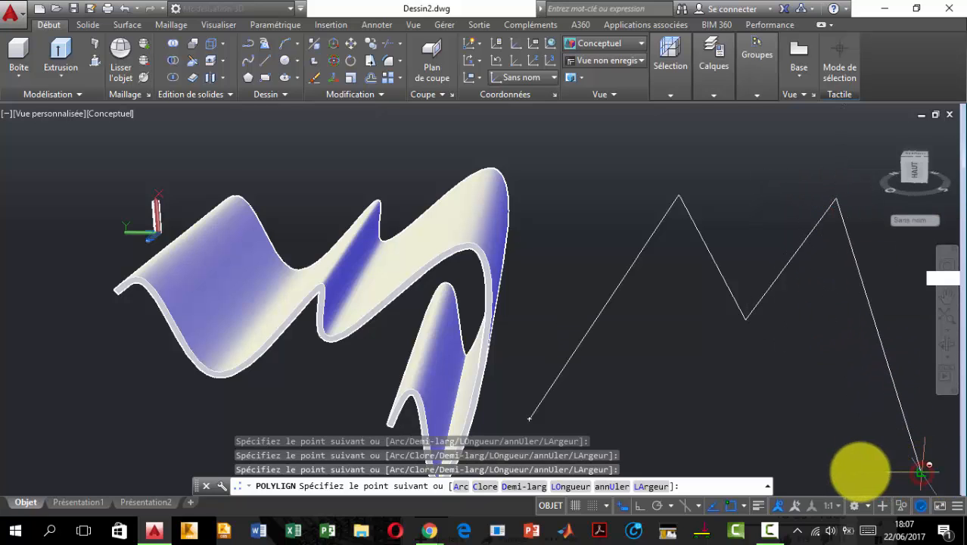
Continue the polyline back along the inner side of the M and end it at its start point to enclose the shape
left_click(839, 471)
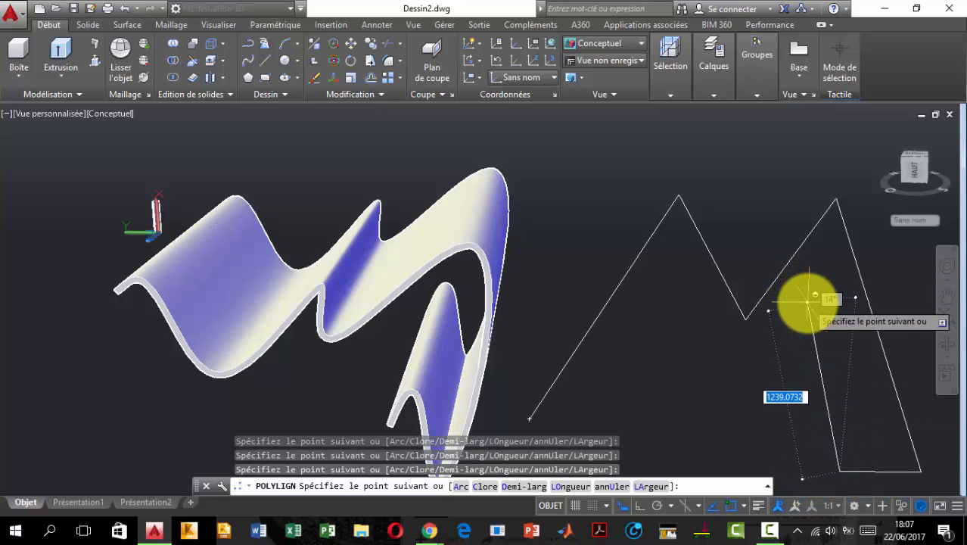
left_click(821, 306)
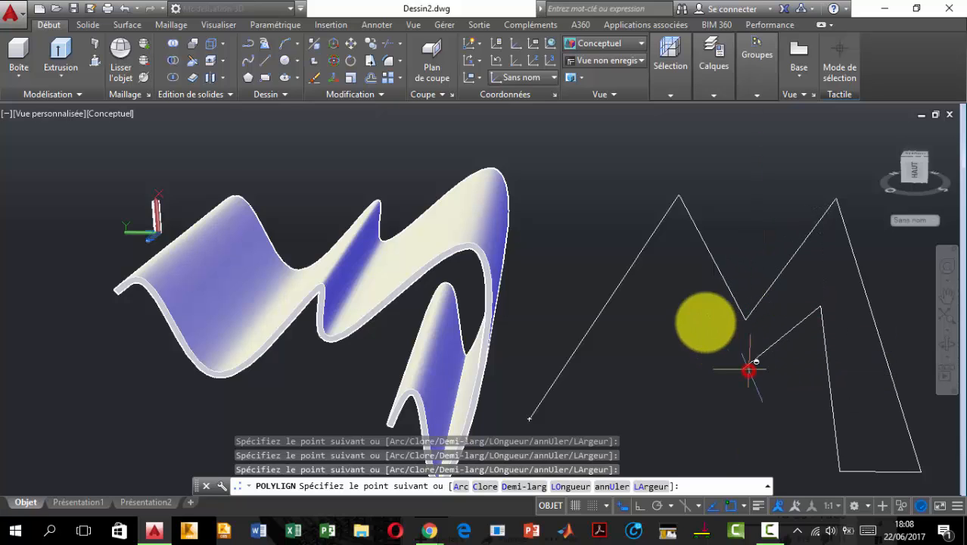
left_click(743, 369)
left_click(664, 273)
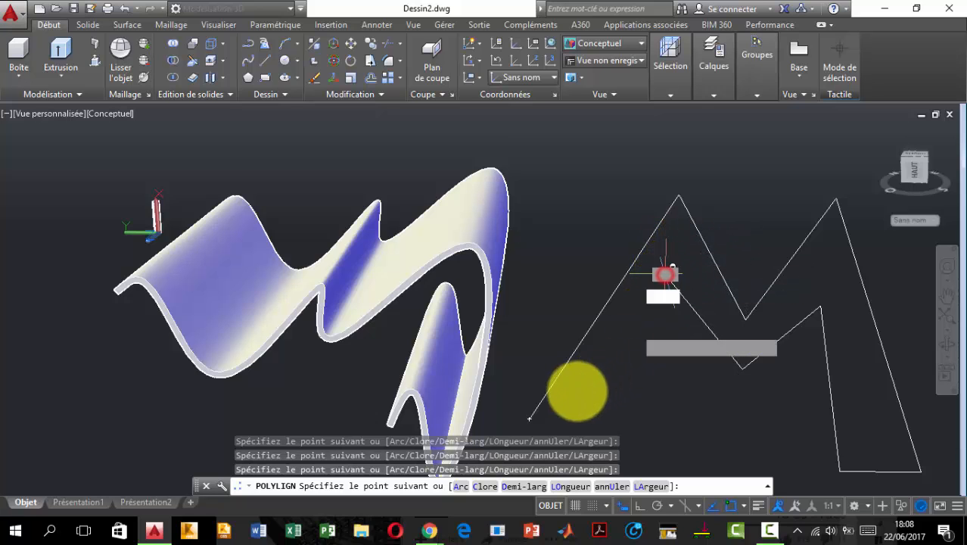
middle_click_drag(589, 381, 567, 291)
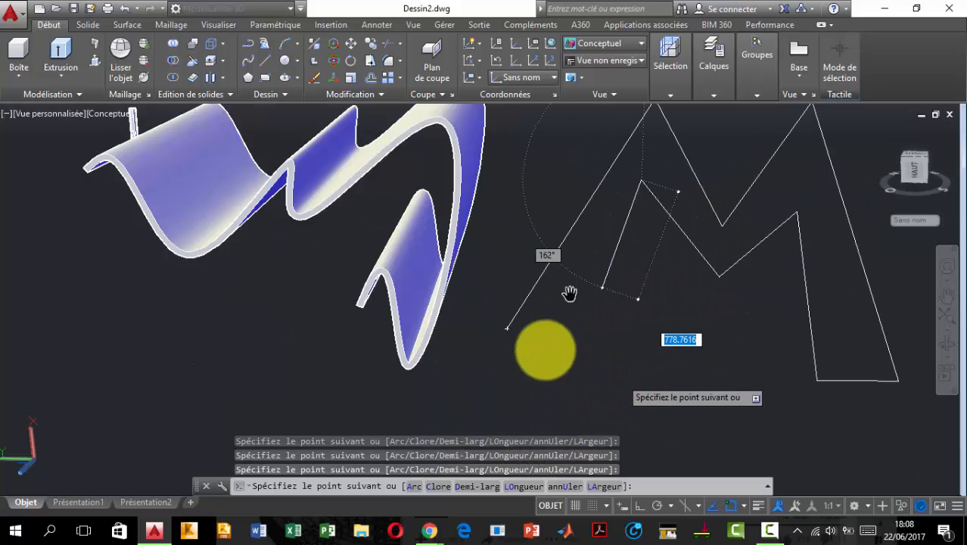
left_click(544, 371)
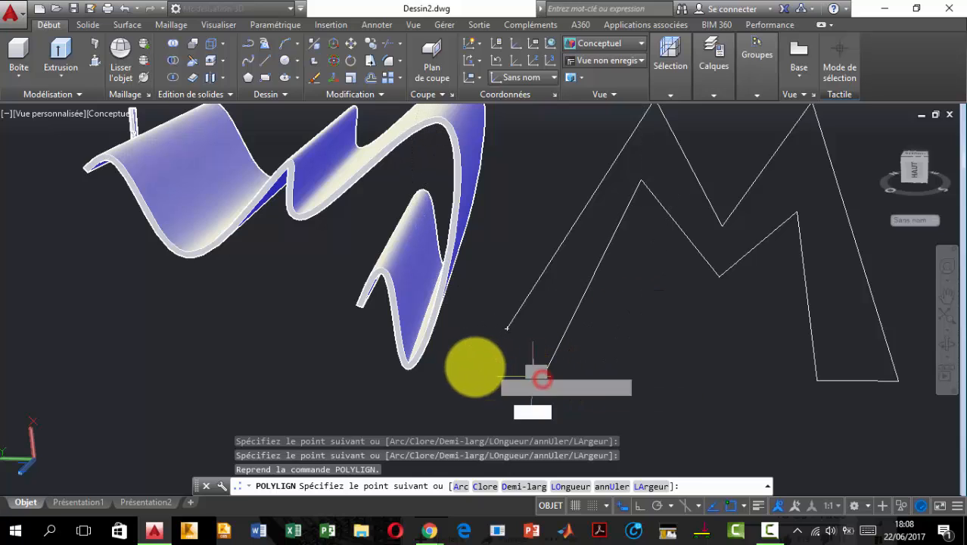
left_click(473, 361)
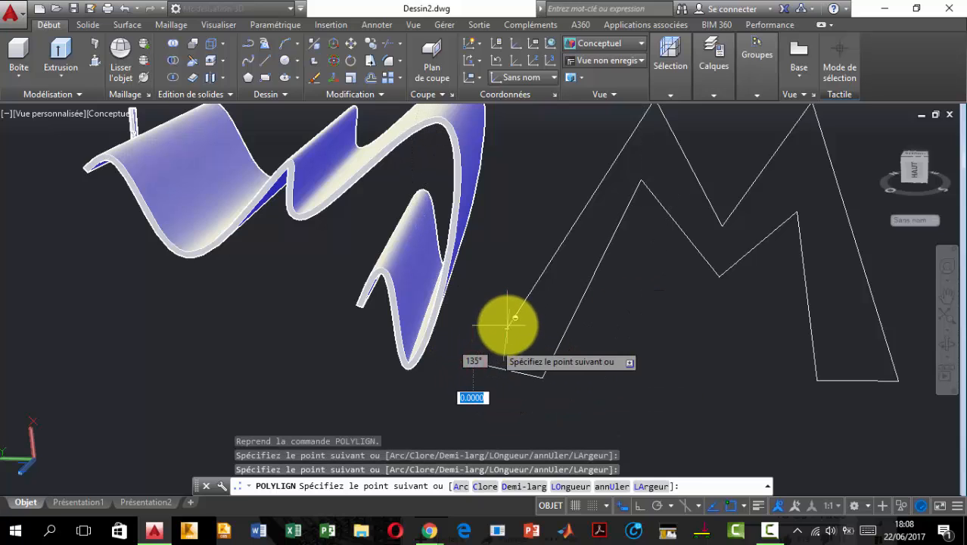
left_click(507, 325)
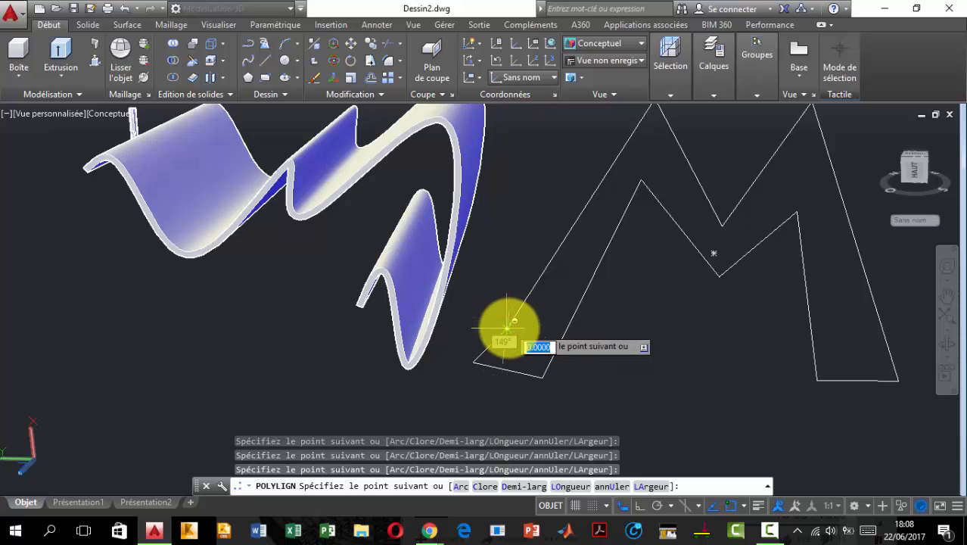
key("Escape")
Press-pull the area inside the M-shaped polyline into a solid of freehand height
middle_click_drag(615, 295, 600, 314, "shift")
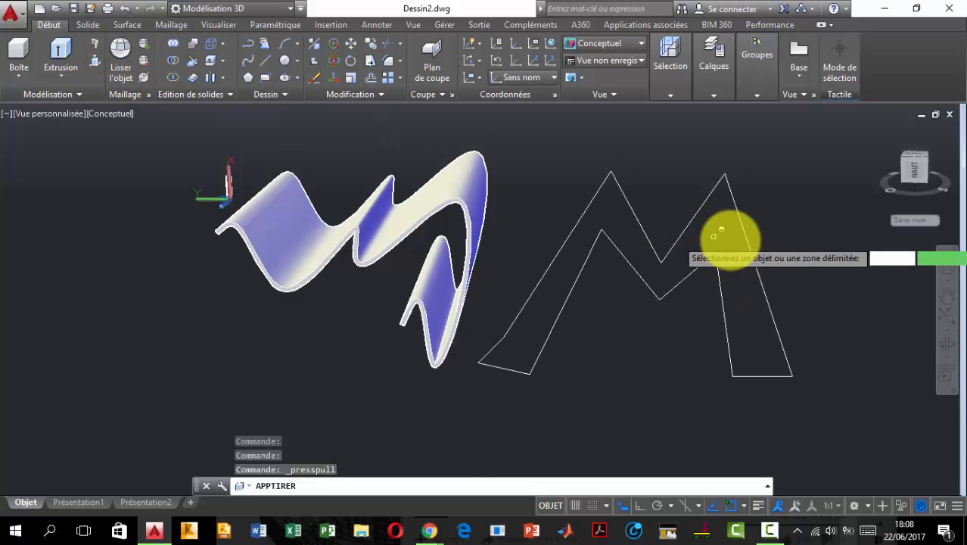
left_click(730, 234)
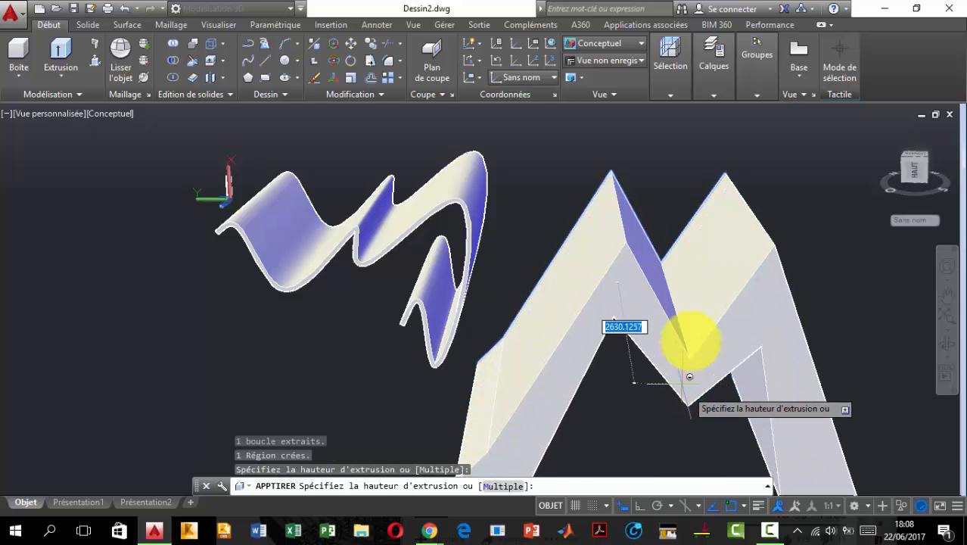
scroll(676, 336, "down", 5)
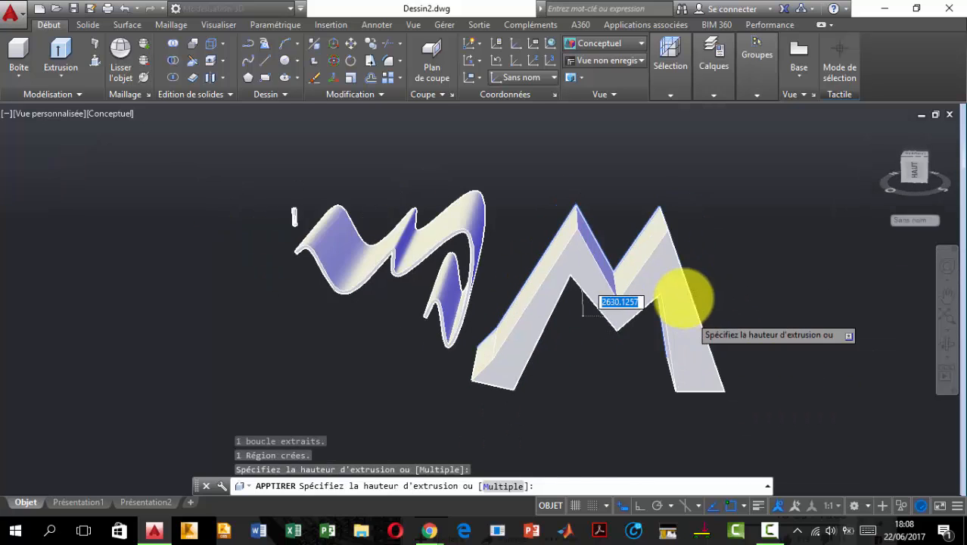
left_click(621, 193)
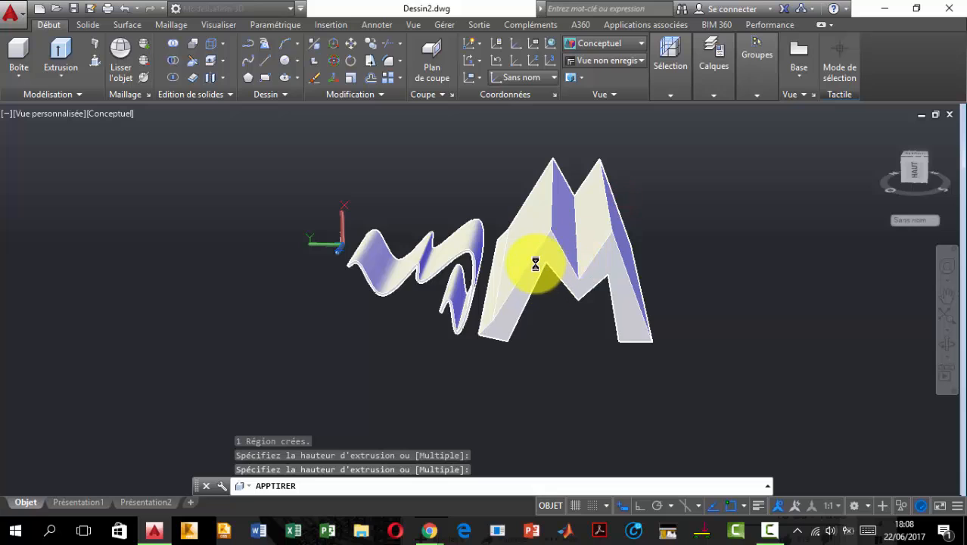
scroll(535, 263, "up", 2)
scroll(546, 244, "up", 2)
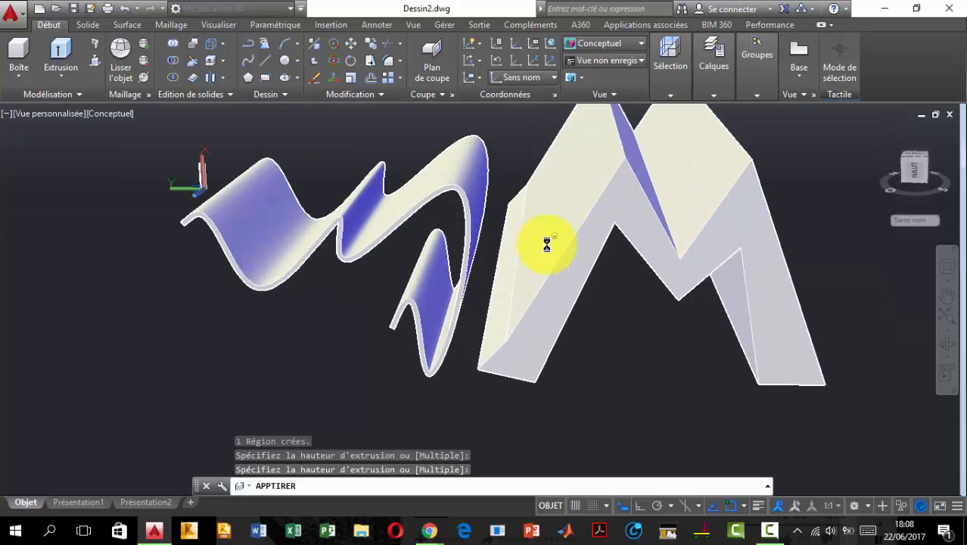